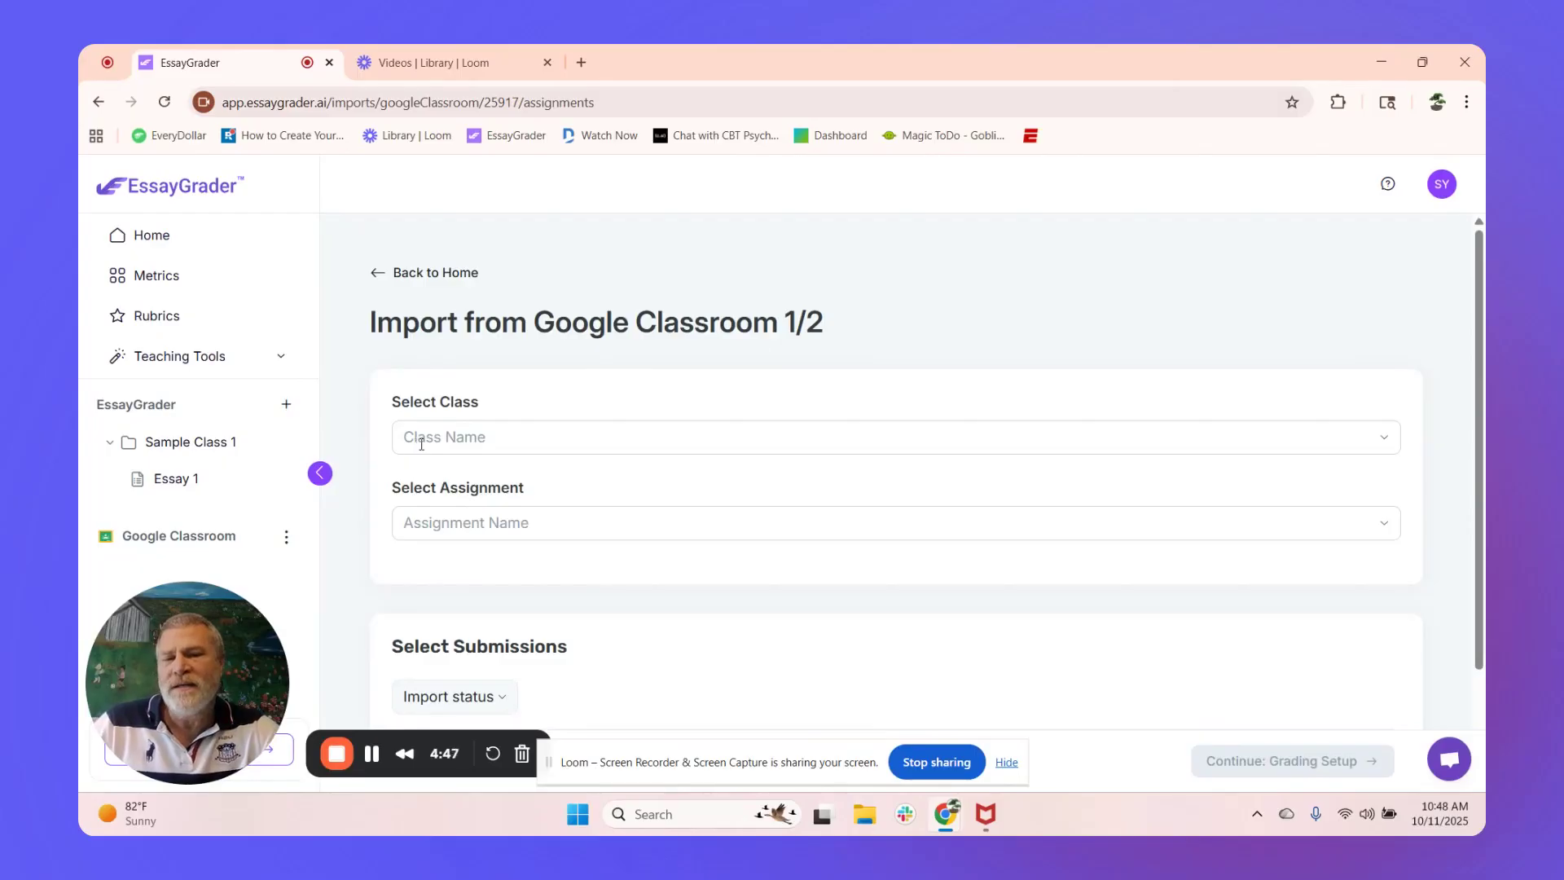
Choose the PERIOD 1 class and its Essay 1 assignment, then continue to grading setup with all submissions selected.
{"action": "left_click", "coordinate": [444, 477]}
{"action": "scroll", "coordinate": [546, 394], "scroll_direction": "down", "scroll_amount": 2}
{"action": "left_click", "coordinate": [537, 391]}
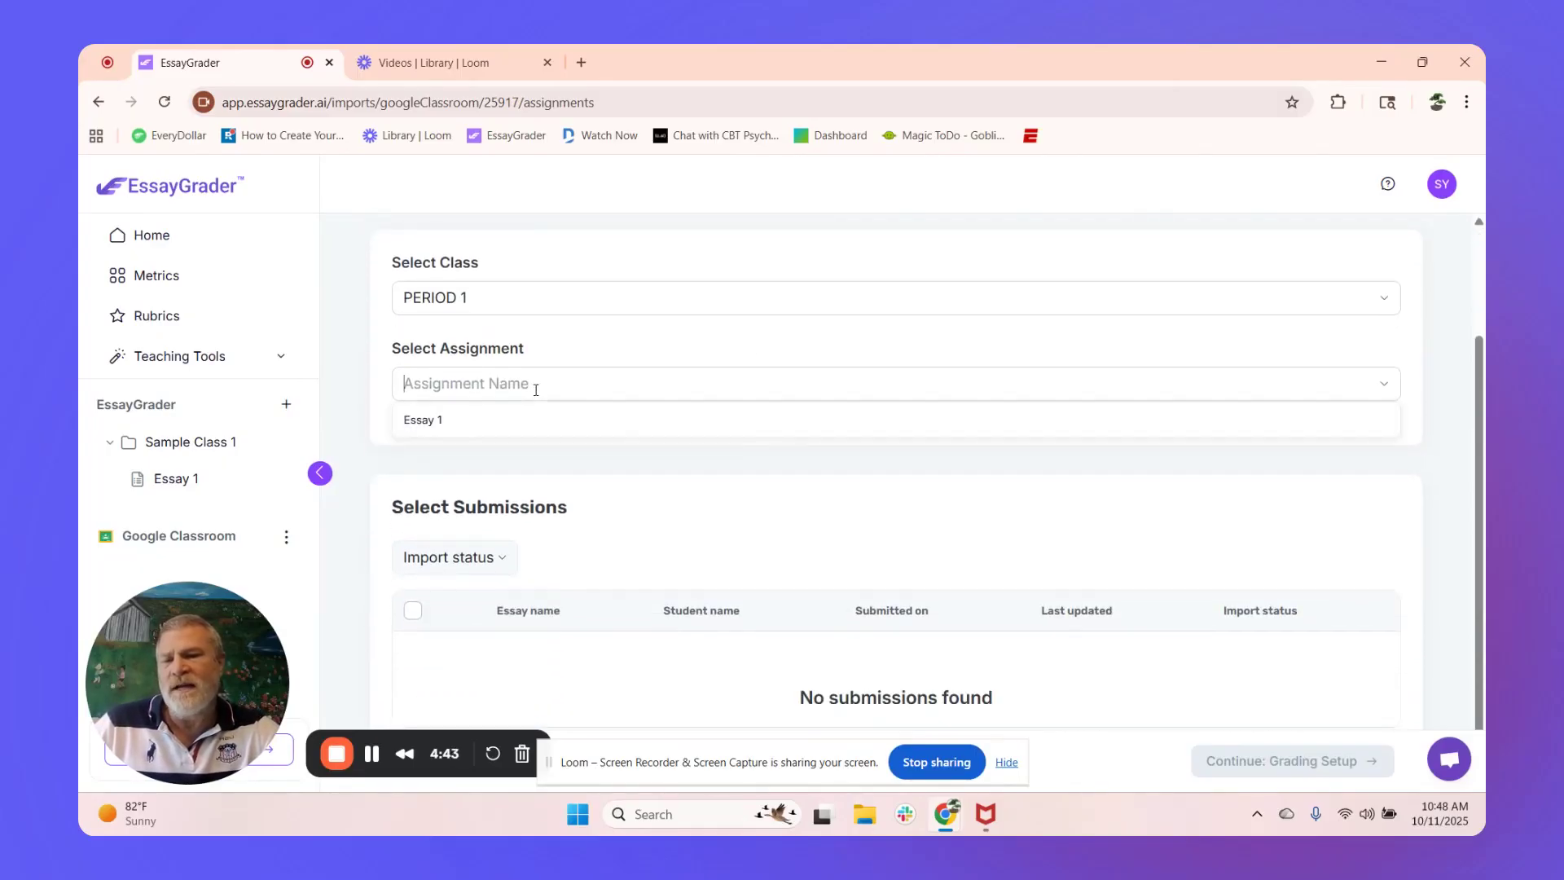
{"action": "left_click", "coordinate": [457, 421]}
{"action": "scroll", "coordinate": [1060, 408], "scroll_direction": "down", "scroll_amount": 1}
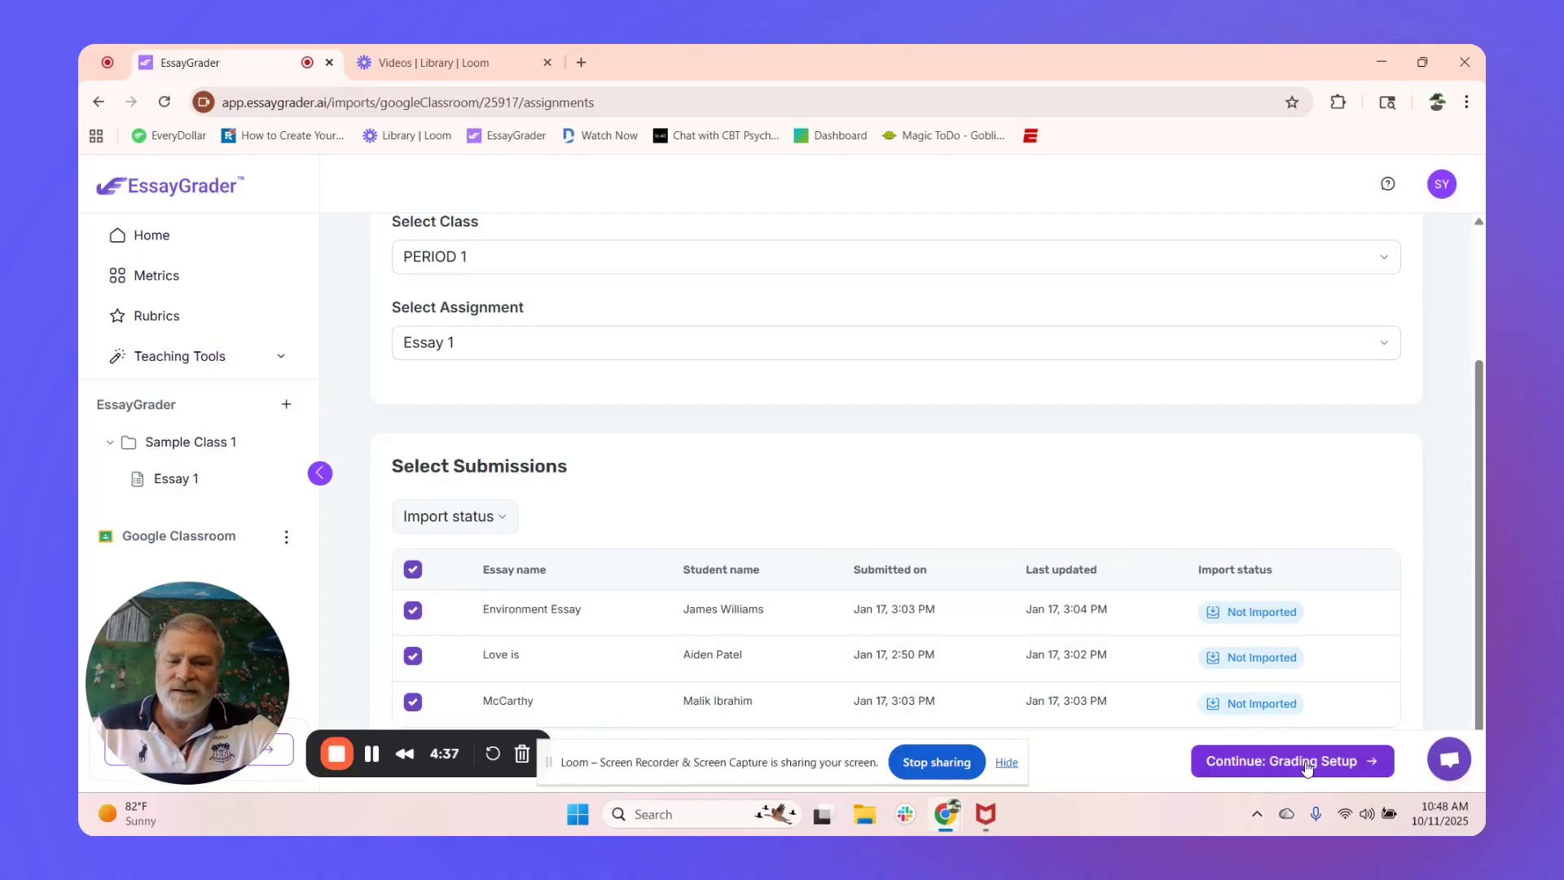
{"action": "left_click", "coordinate": [1326, 761]}
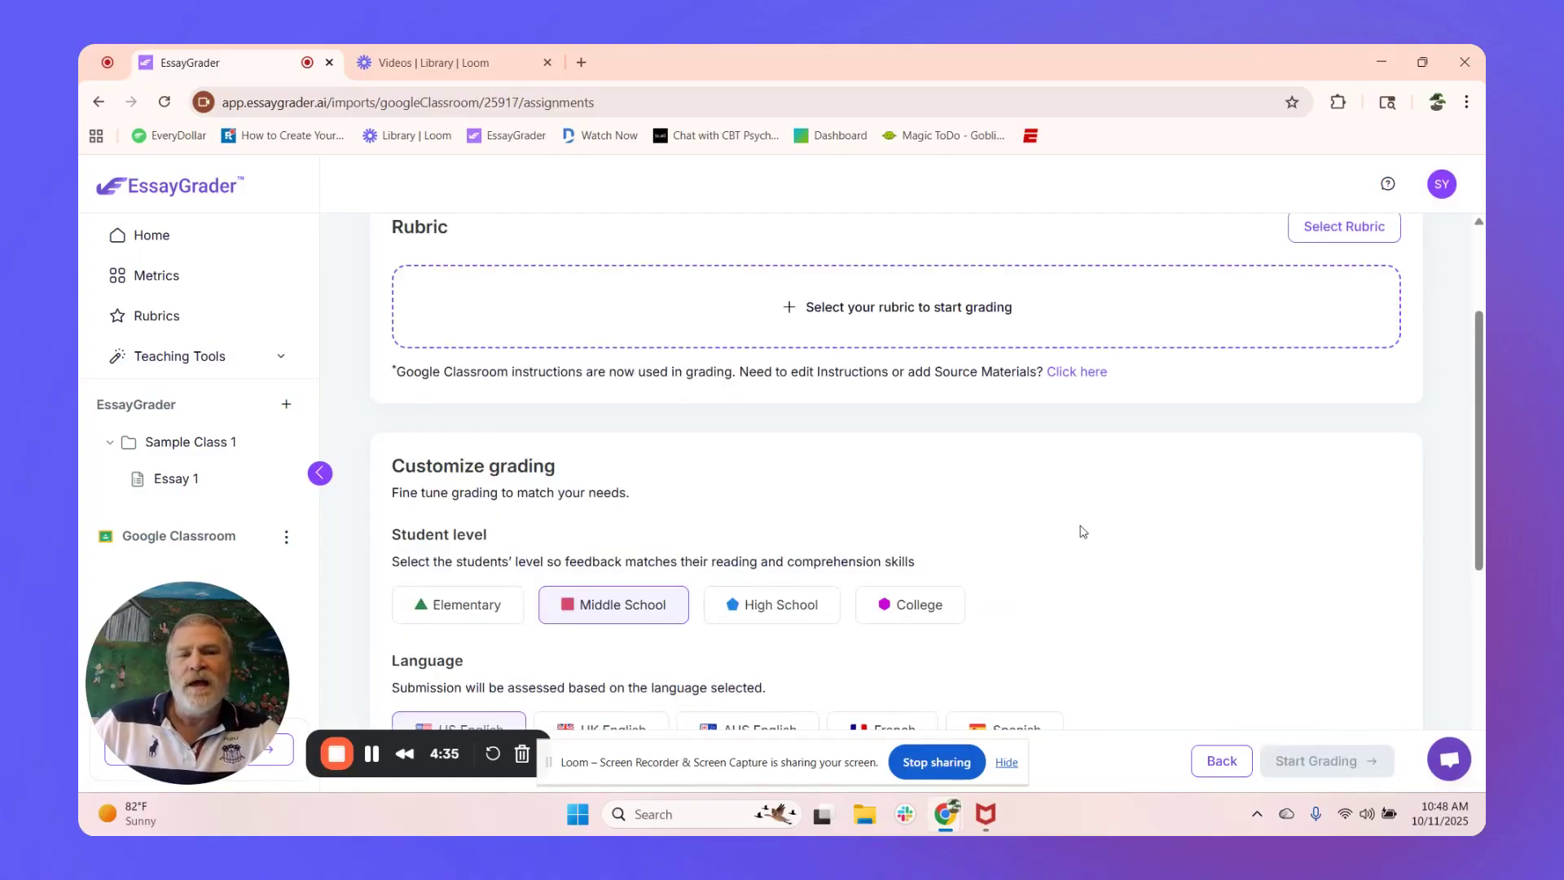
Start creating a new rubric from the rubric selection, using the upload or import method.
{"action": "scroll", "coordinate": [1083, 531], "scroll_direction": "up", "scroll_amount": 1}
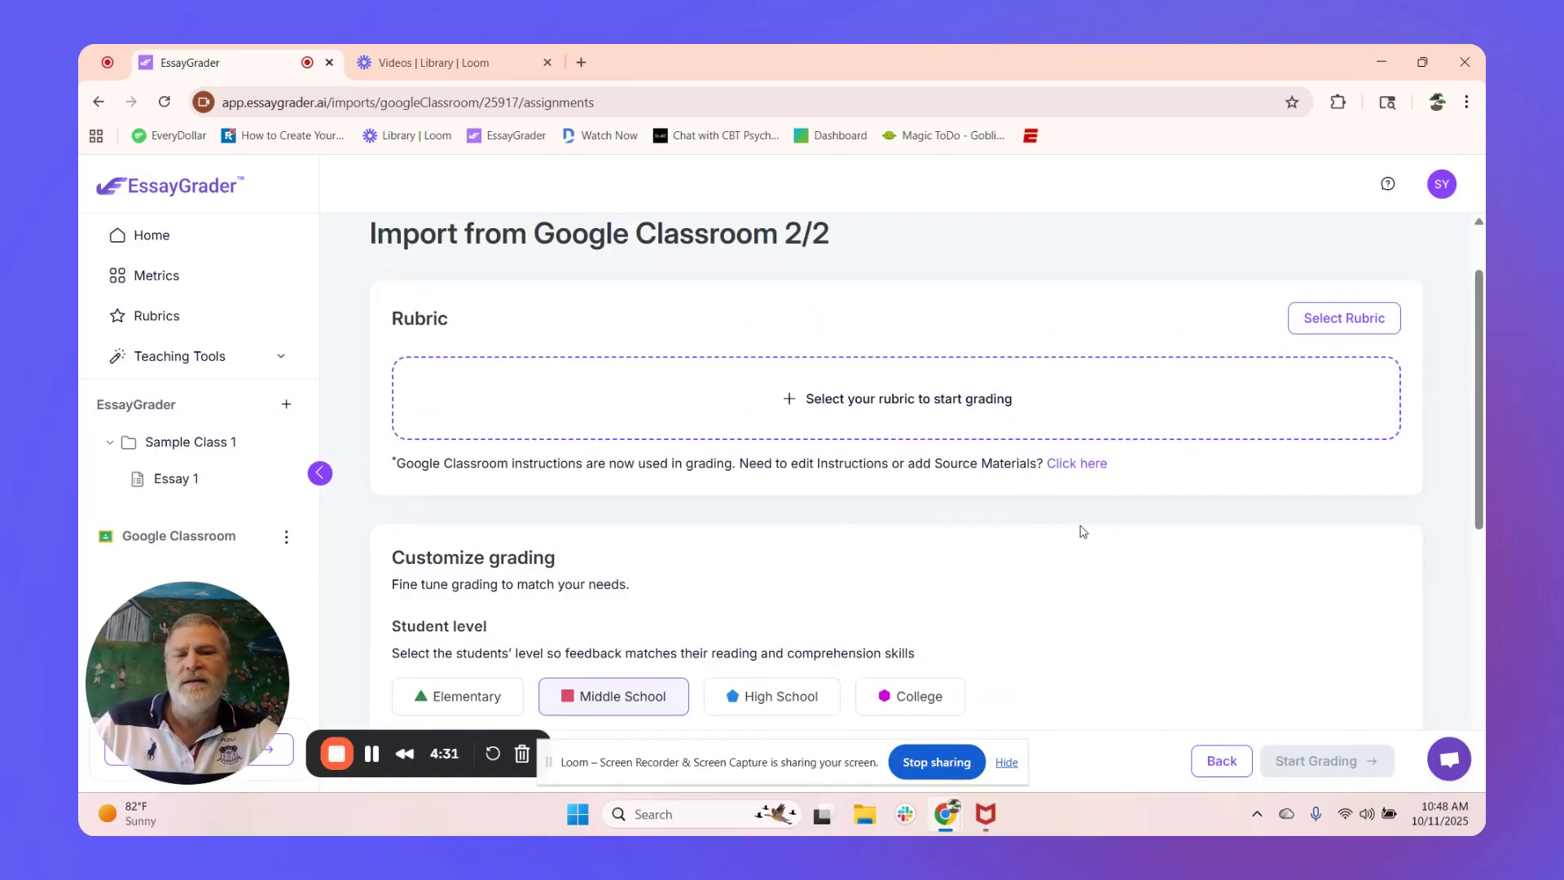
{"action": "left_click", "coordinate": [1019, 408]}
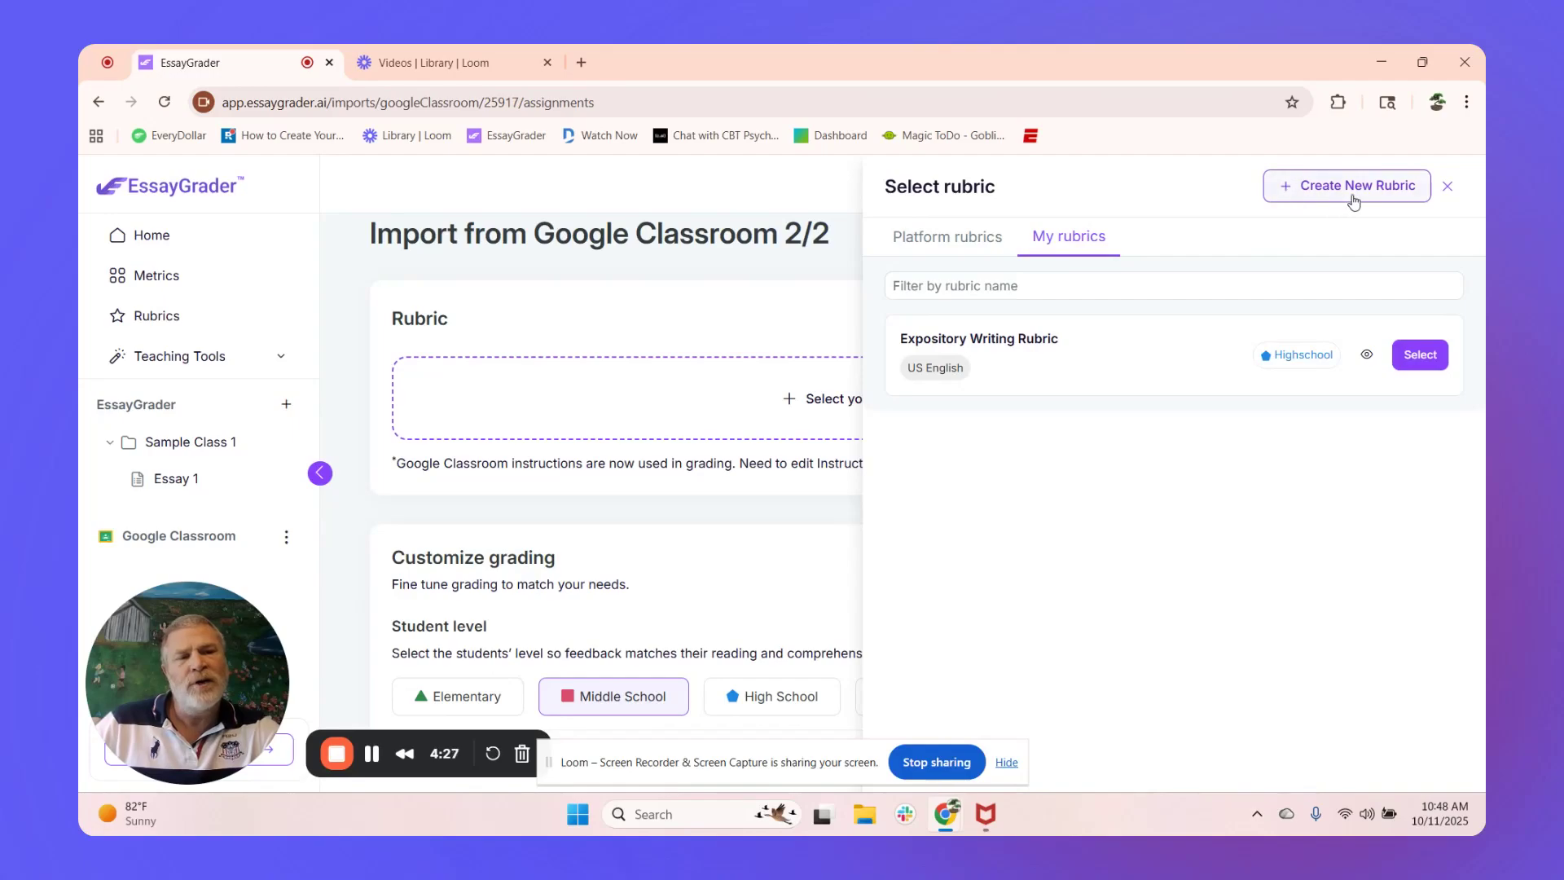
{"action": "left_click", "coordinate": [1358, 194]}
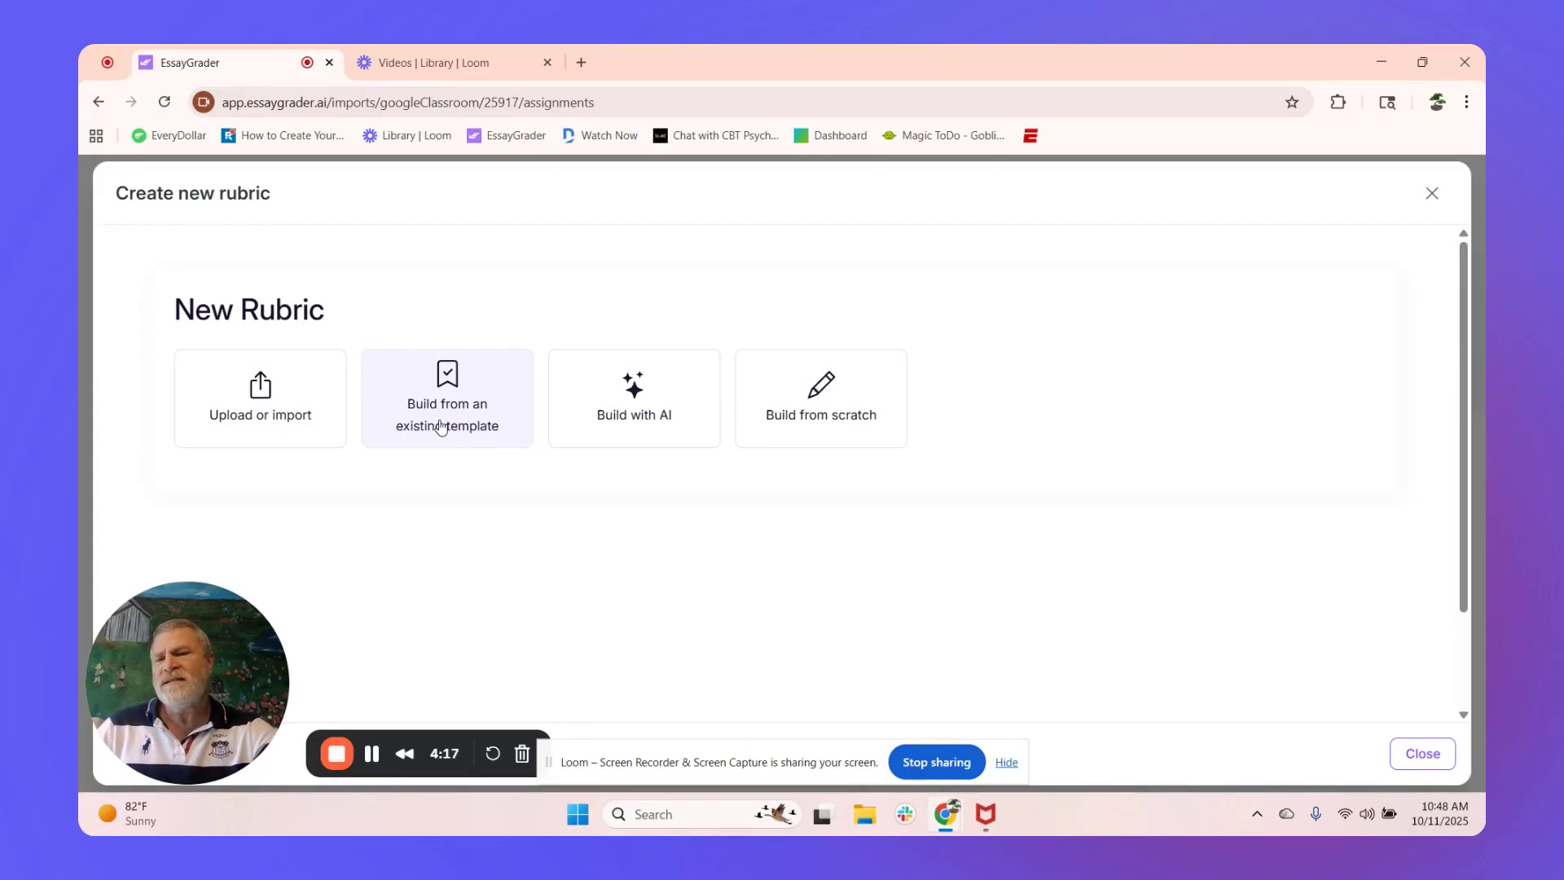
{"action": "left_click", "coordinate": [262, 414]}
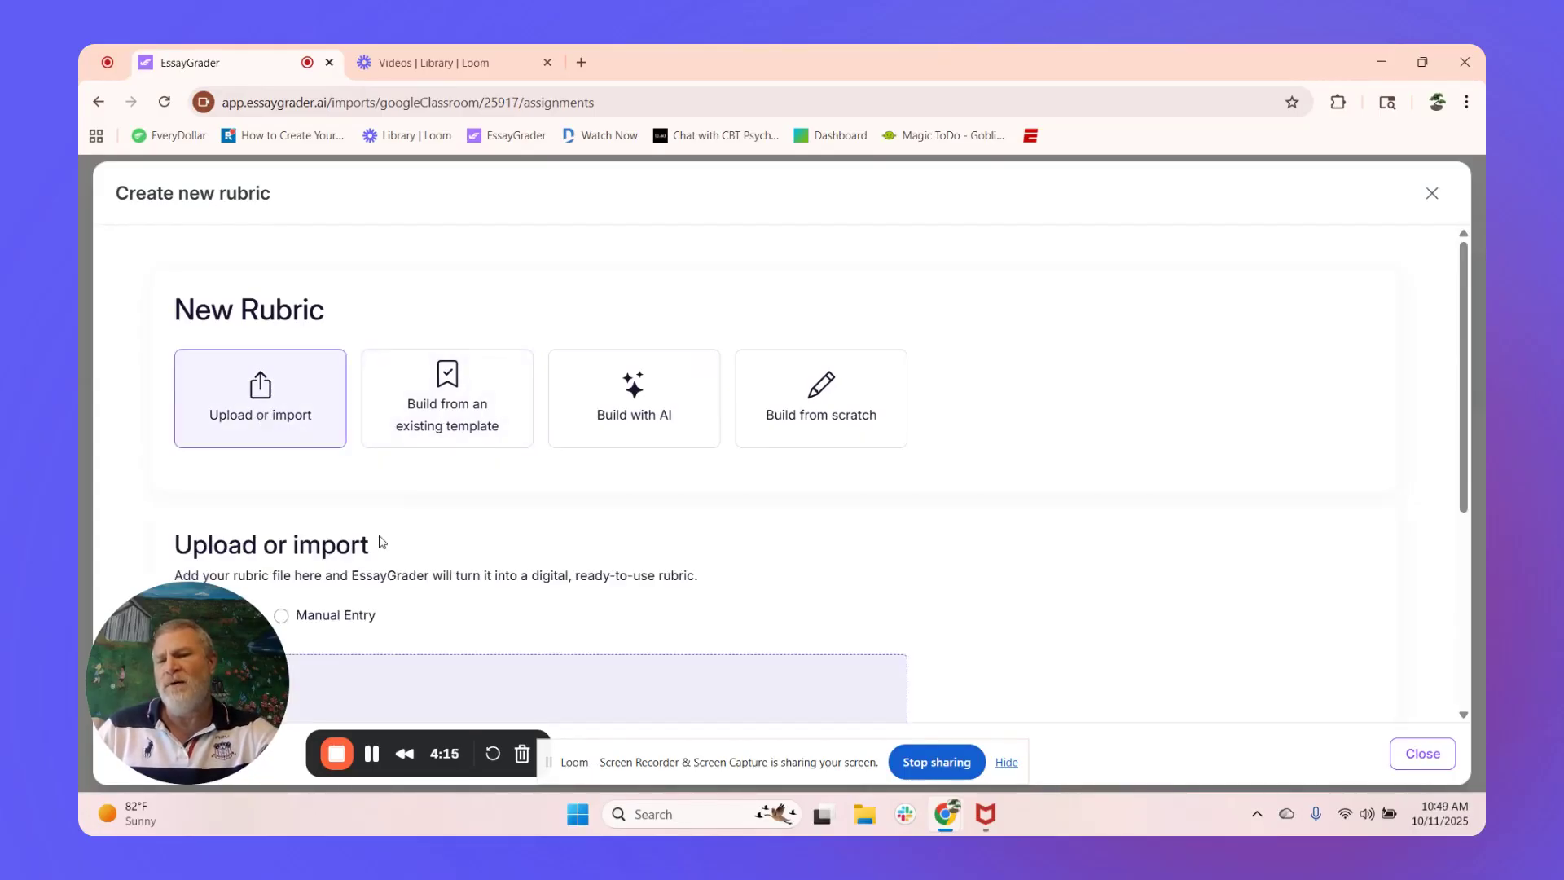
{"action": "scroll", "coordinate": [970, 495], "scroll_direction": "down", "scroll_amount": 4}
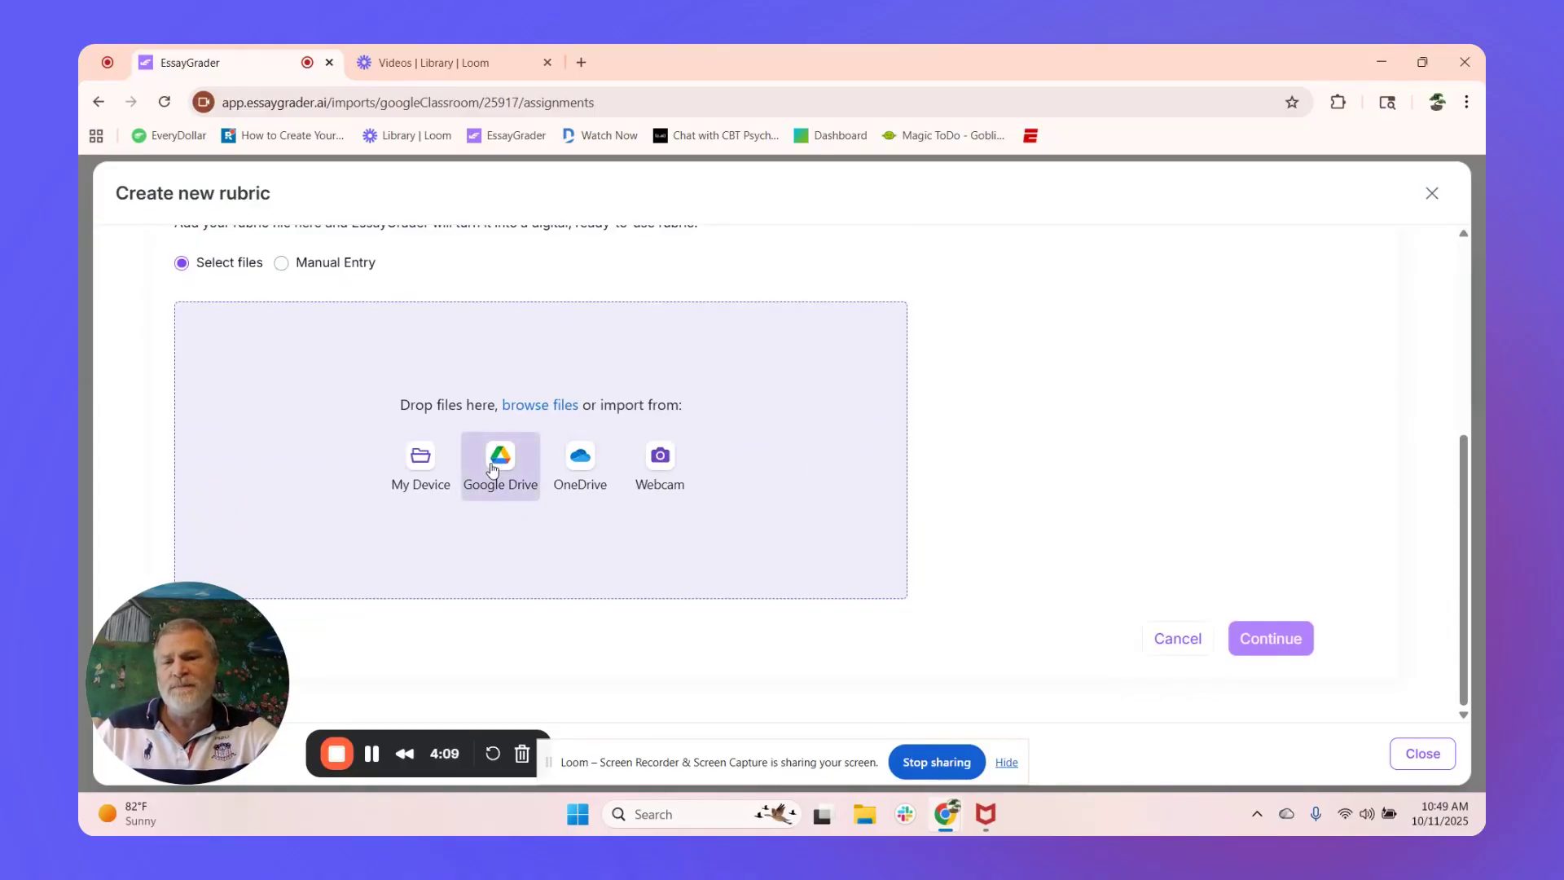
Import ESSAY RUBRIC SAMPLE.pdf from the Rubric folder in Google Drive as the rubric source and continue.
{"action": "left_click", "coordinate": [506, 477]}
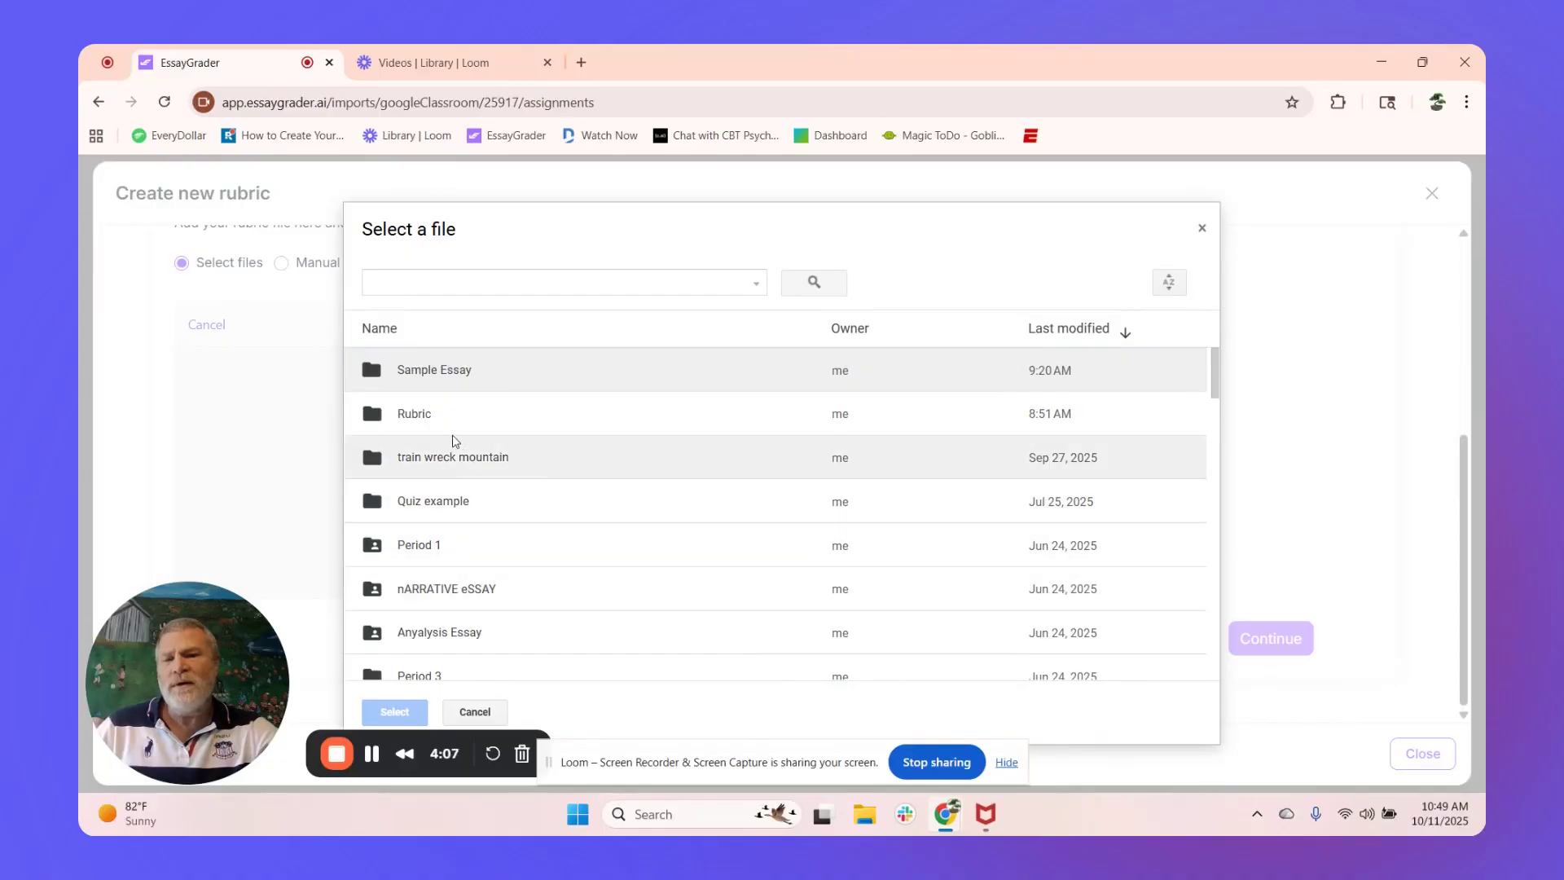
{"action": "double_click", "coordinate": [458, 413]}
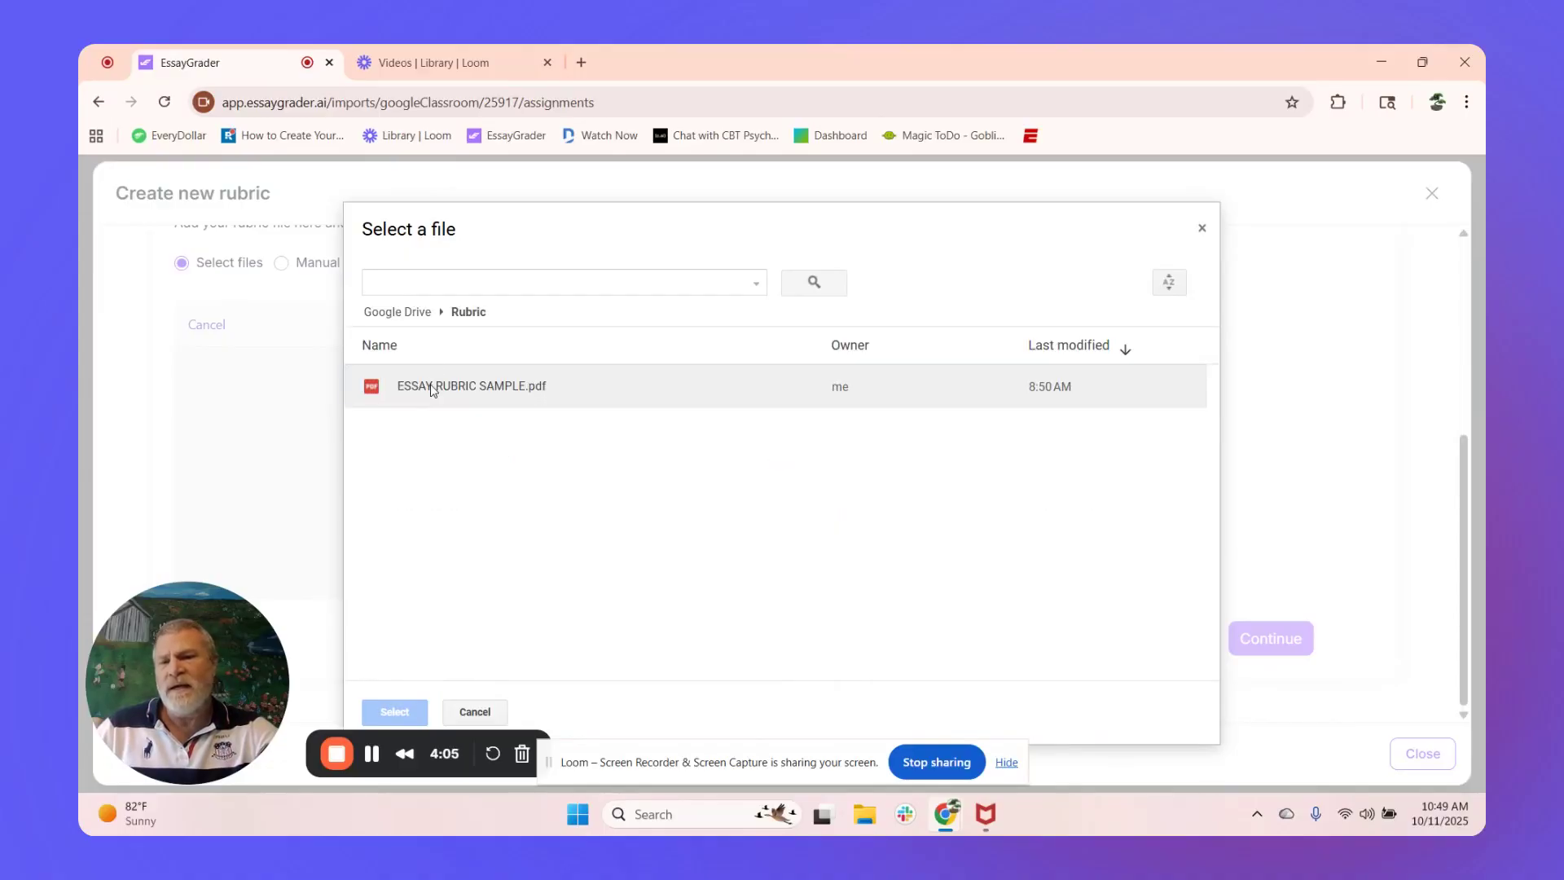
{"action": "left_click", "coordinate": [432, 390]}
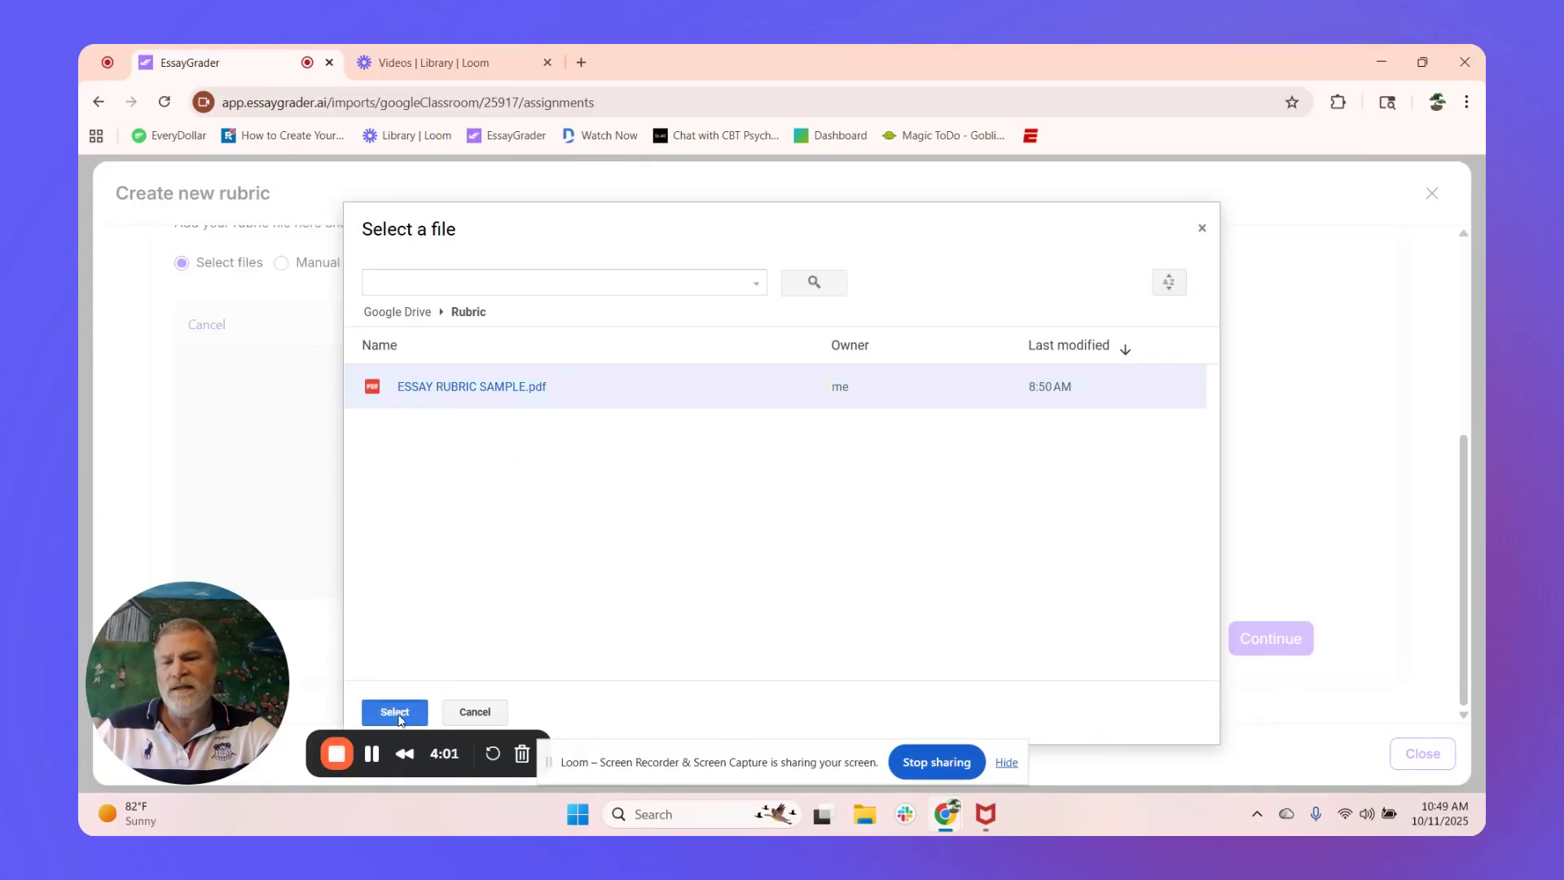
{"action": "left_click", "coordinate": [396, 714]}
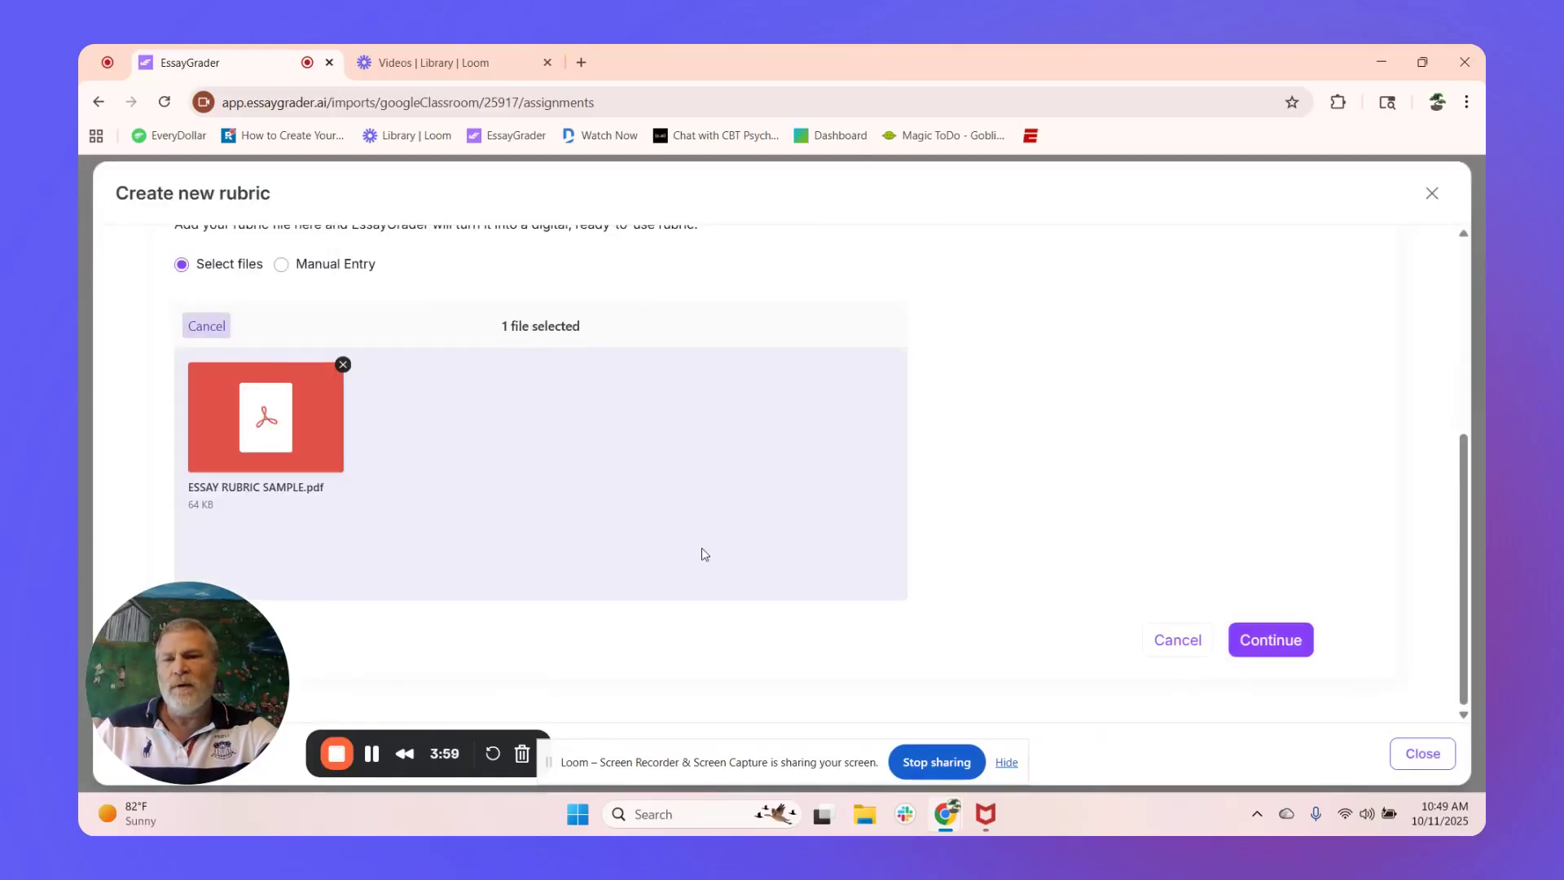
{"action": "scroll", "coordinate": [701, 548], "scroll_direction": "up", "scroll_amount": 5}
{"action": "scroll", "coordinate": [701, 547], "scroll_direction": "down", "scroll_amount": 5}
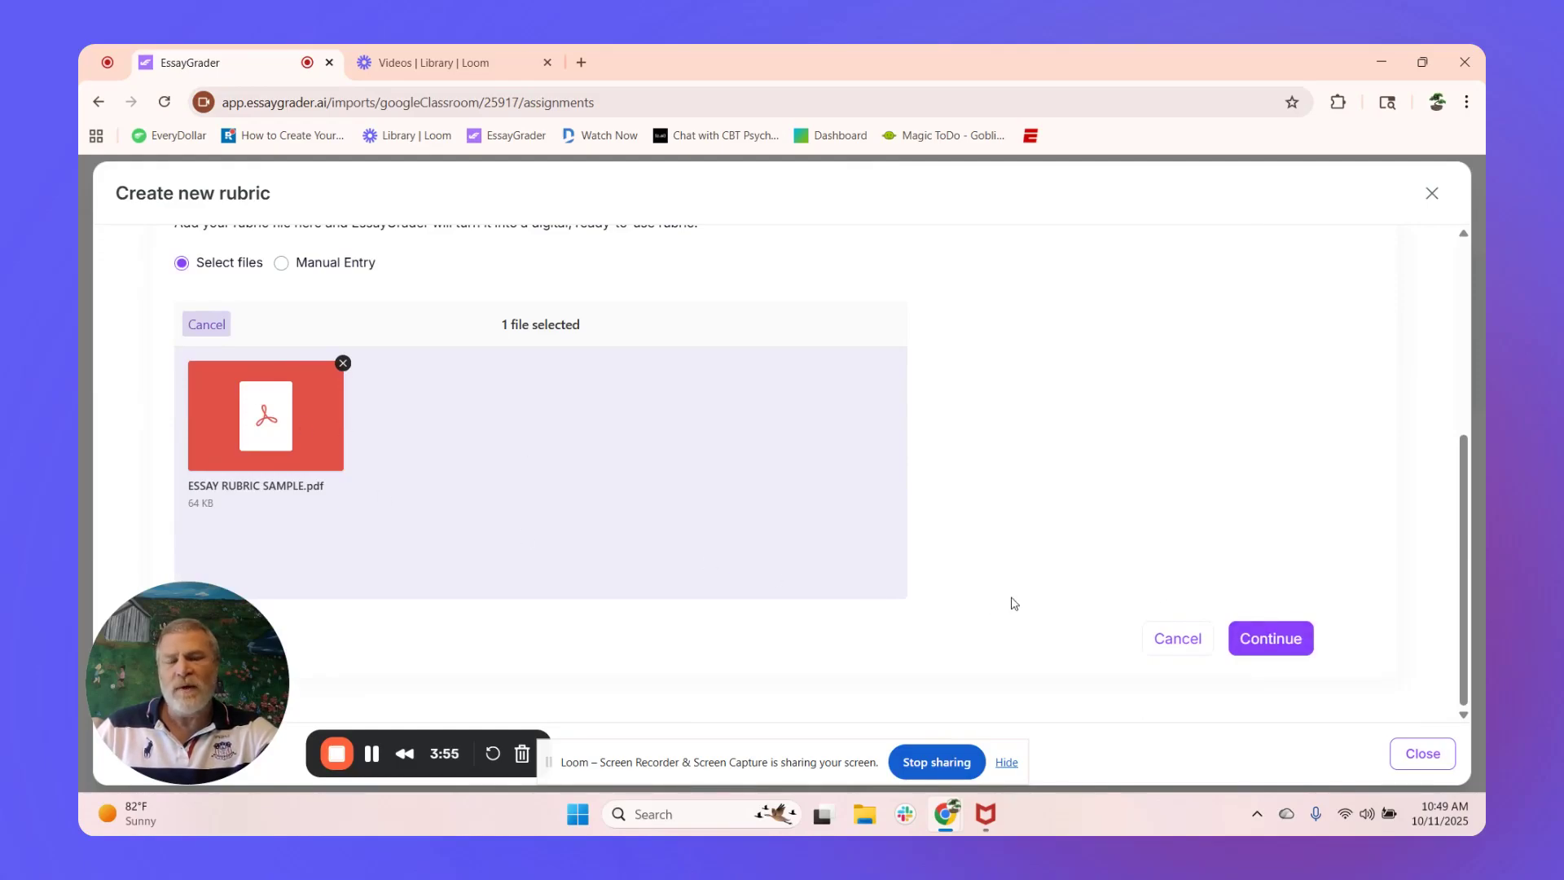
{"action": "left_click", "coordinate": [1232, 644]}
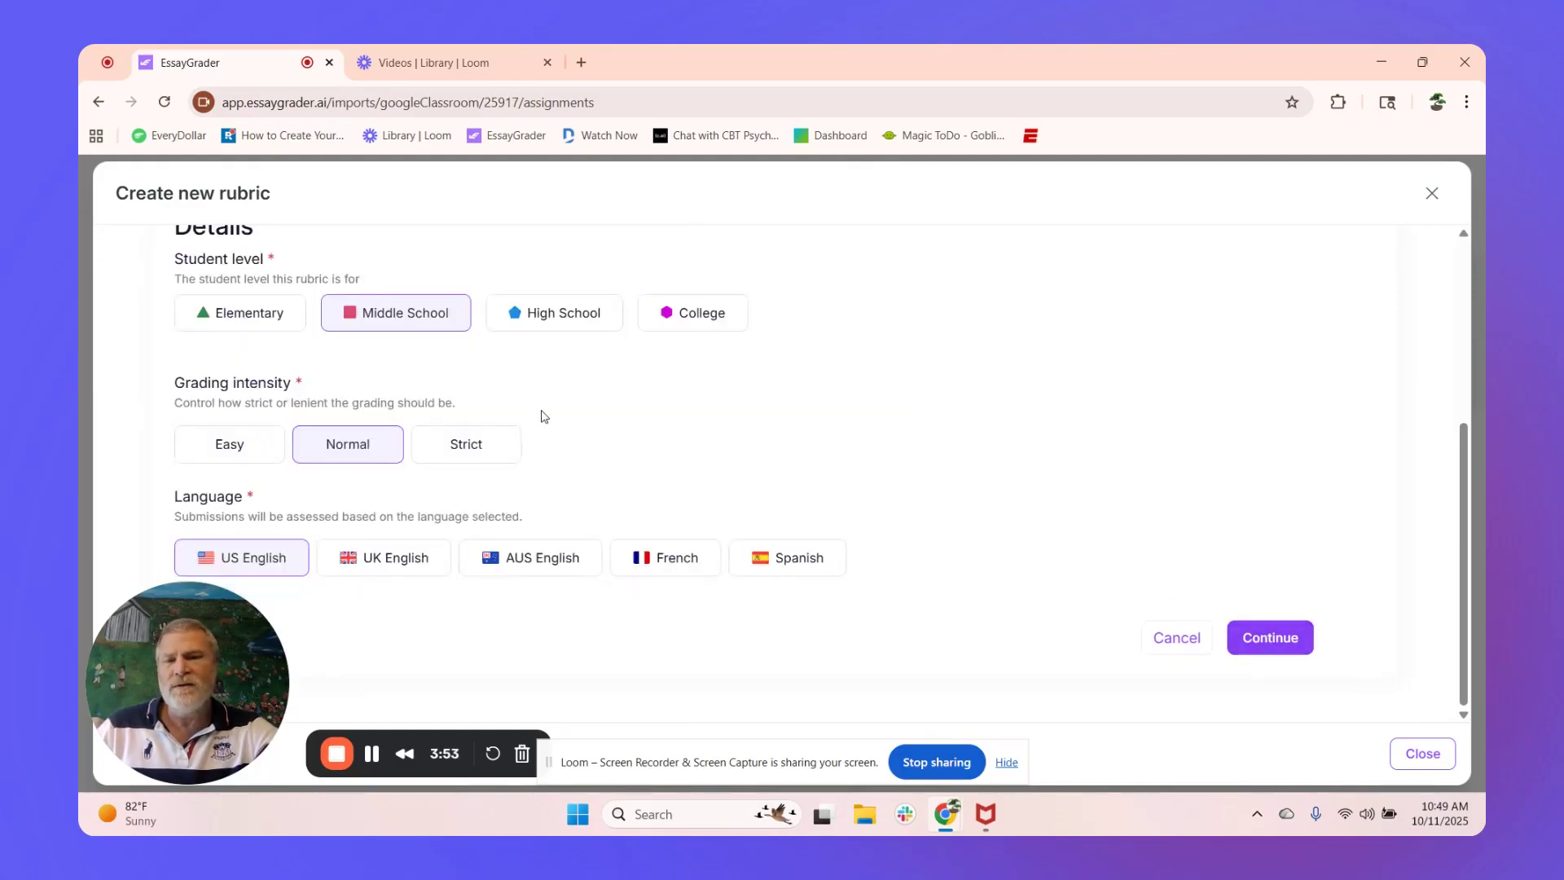
Set the rubric's student level to High School and generate the rubric with normal intensity and US English.
{"action": "left_click", "coordinate": [531, 324]}
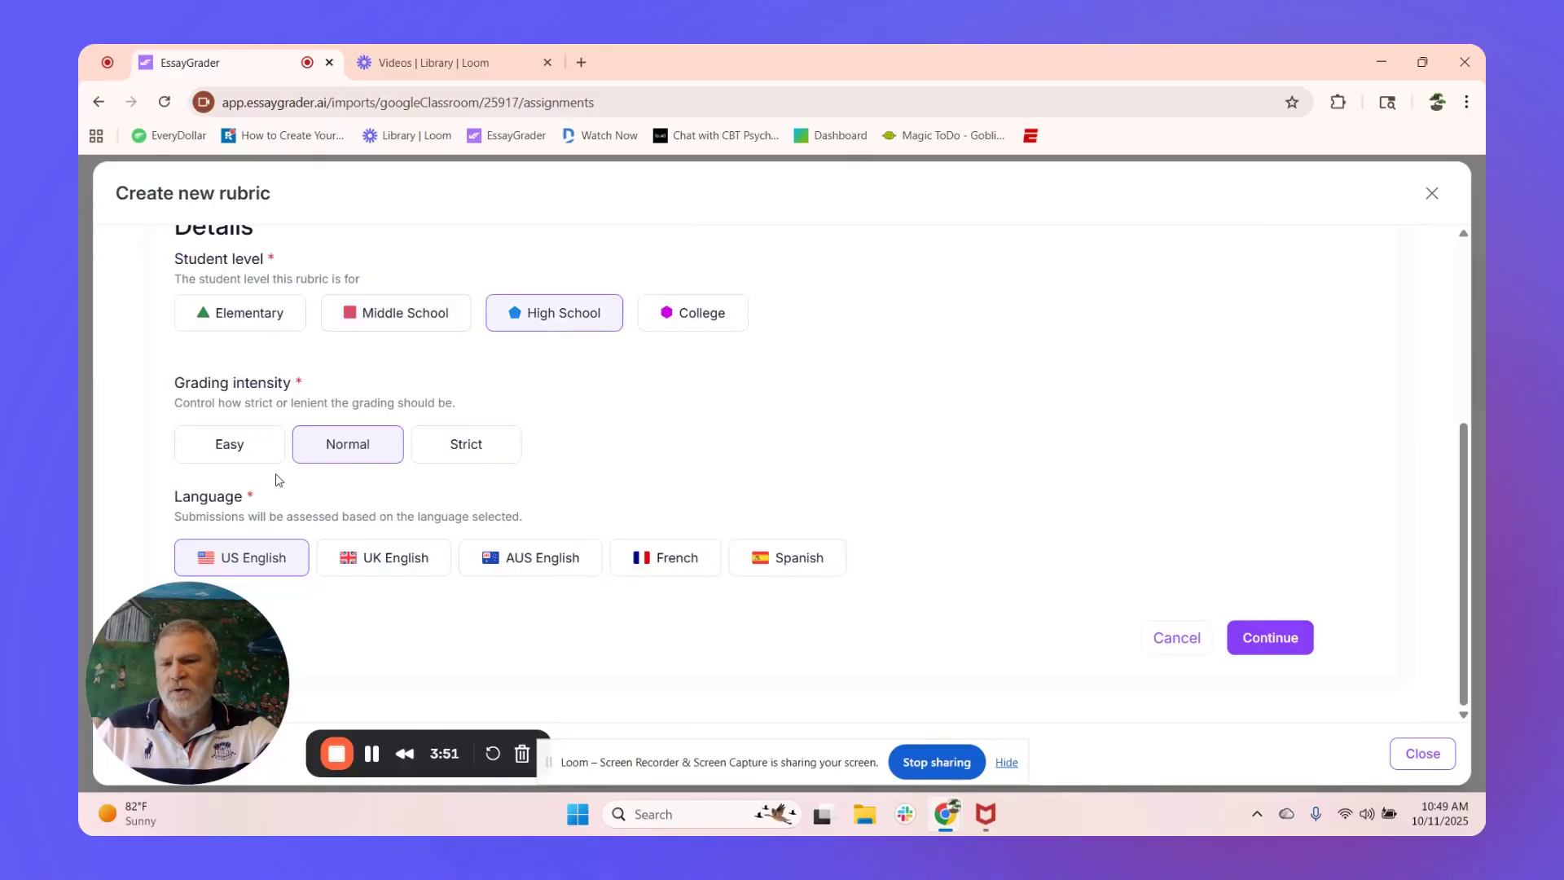
{"action": "left_click", "coordinate": [1283, 640]}
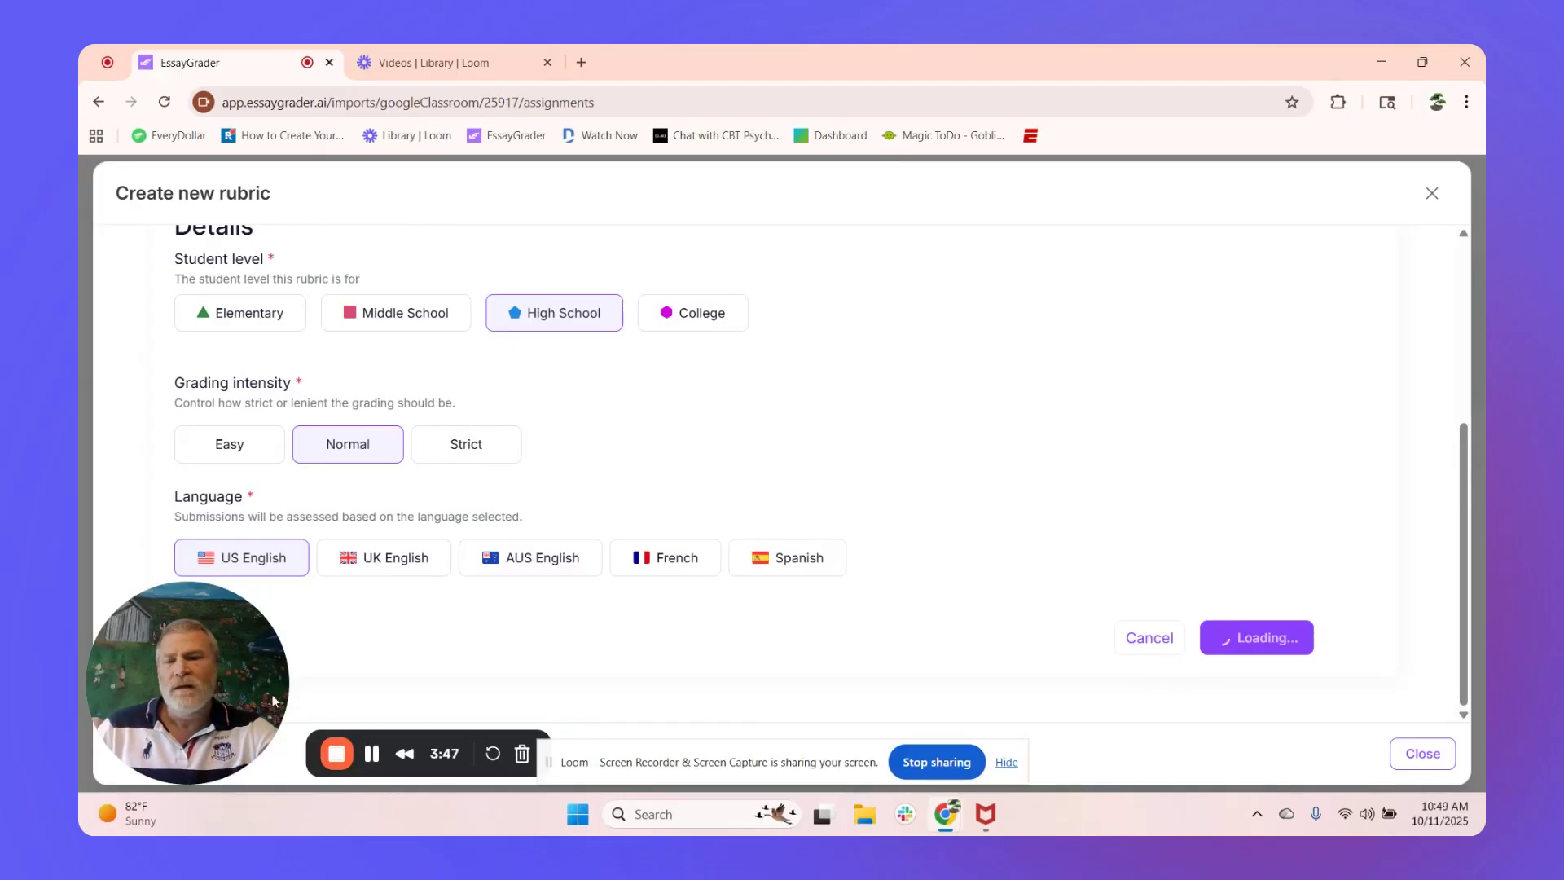
{"action": "left_click_drag", "start_coordinate": [247, 699], "coordinate": [1171, 602]}
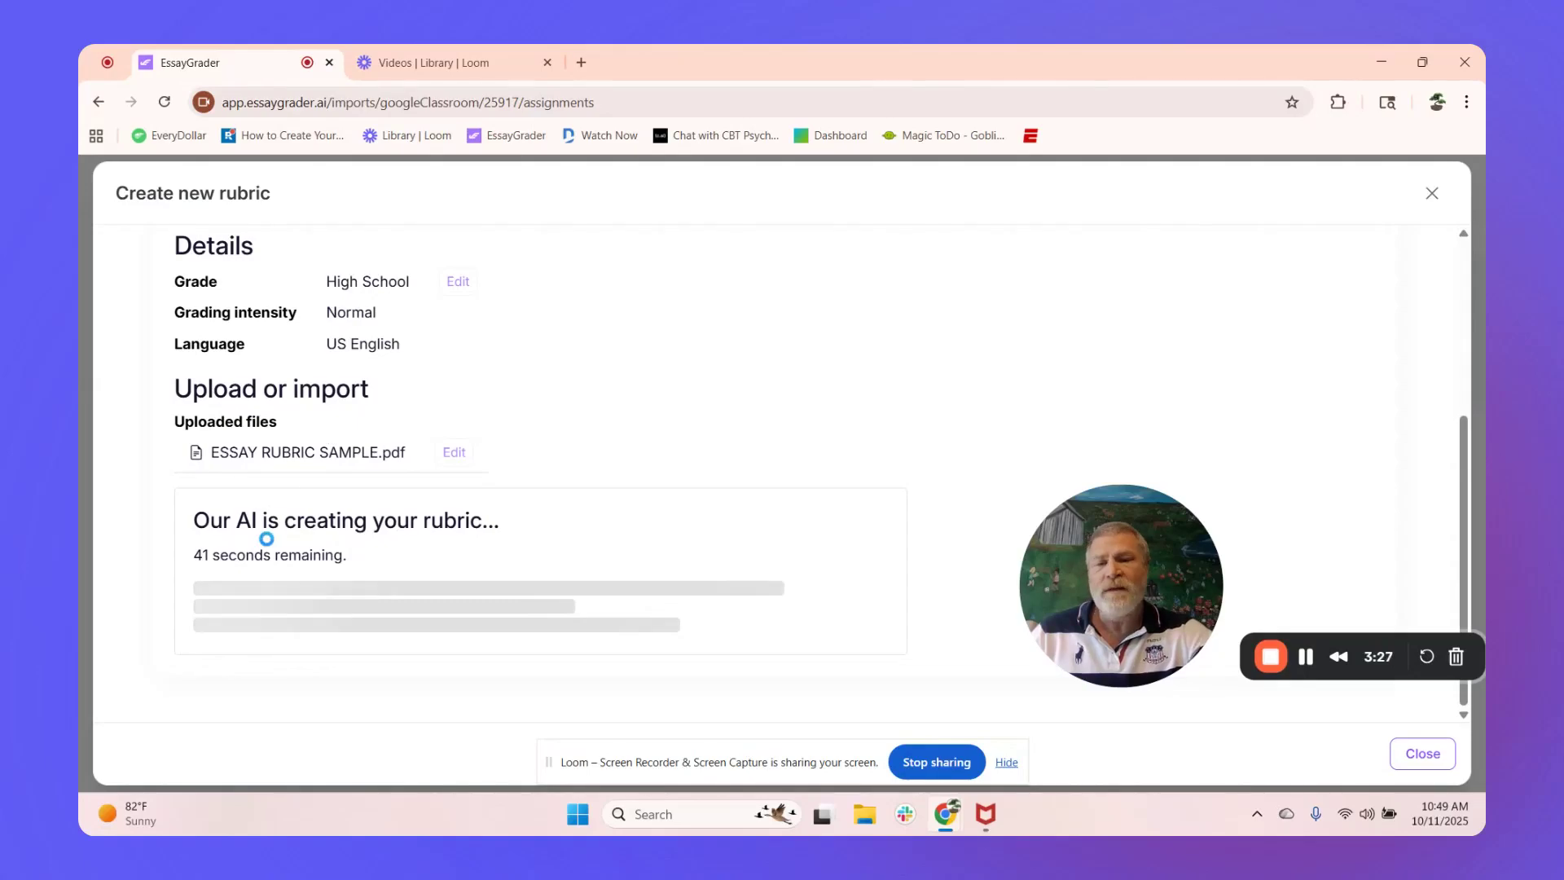
{"action": "left_click_drag", "start_coordinate": [1027, 571], "coordinate": [111, 645]}
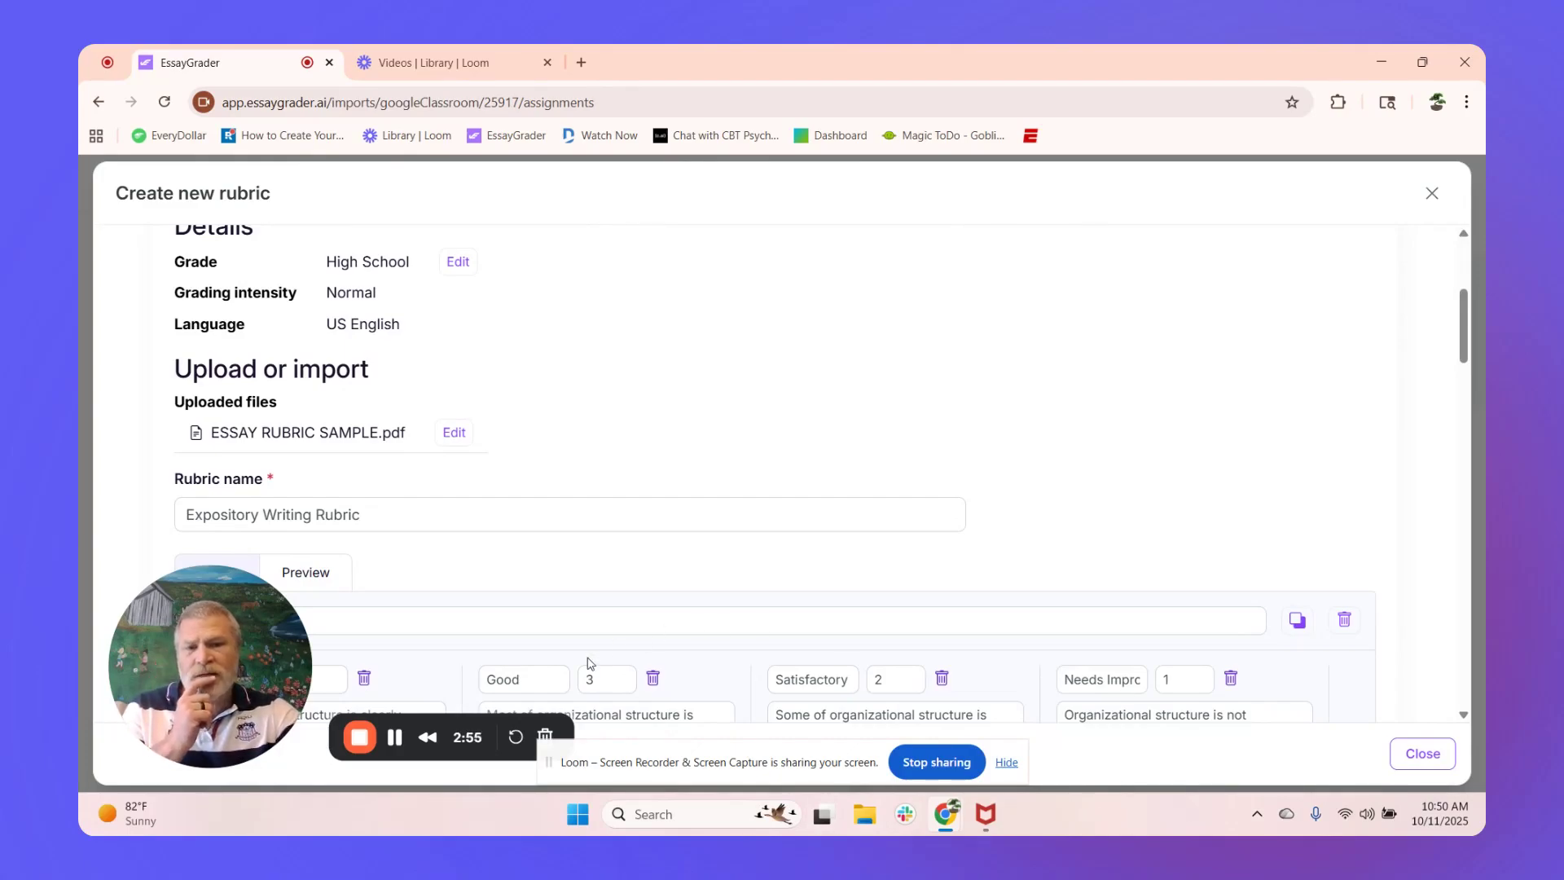
Review the generated rubric's criteria, point levels and descriptors in the editable version.
{"action": "scroll", "coordinate": [818, 608], "scroll_direction": "down", "scroll_amount": 10}
{"action": "scroll", "coordinate": [825, 540], "scroll_direction": "down", "scroll_amount": 3}
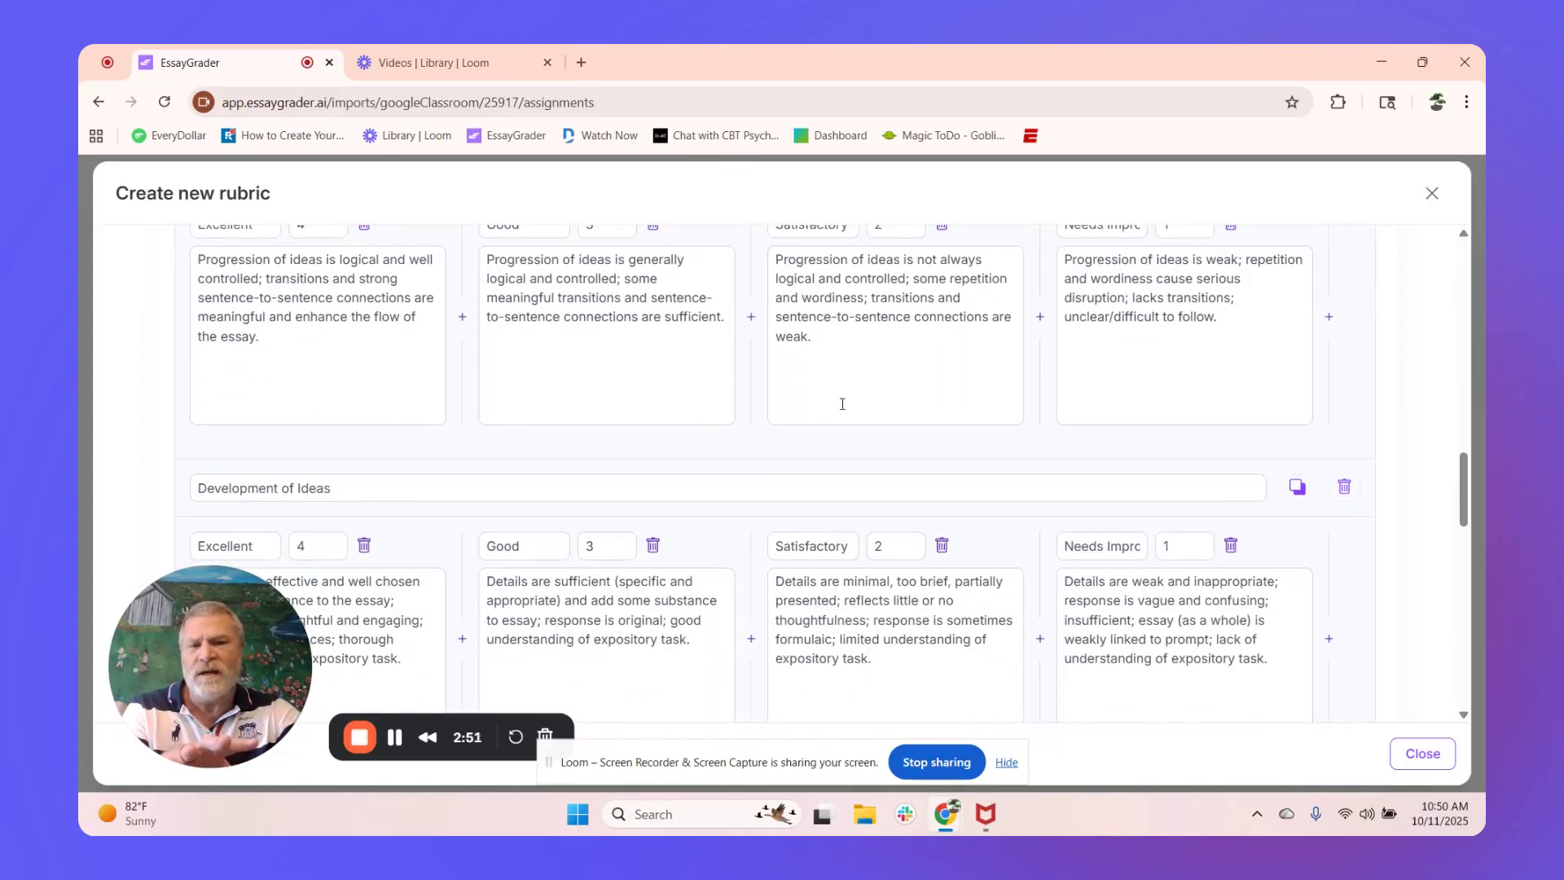
{"action": "scroll", "coordinate": [825, 410], "scroll_direction": "down", "scroll_amount": 2}
{"action": "left_click", "coordinate": [874, 485]}
{"action": "left_click_drag", "start_coordinate": [875, 433], "coordinate": [933, 478]}
{"action": "left_click", "coordinate": [932, 499]}
{"action": "scroll", "coordinate": [935, 501], "scroll_direction": "up", "scroll_amount": 6}
{"action": "scroll", "coordinate": [933, 502], "scroll_direction": "down", "scroll_amount": 6}
{"action": "scroll", "coordinate": [932, 500], "scroll_direction": "up", "scroll_amount": 15}
{"action": "scroll", "coordinate": [565, 422], "scroll_direction": "down", "scroll_amount": 5}
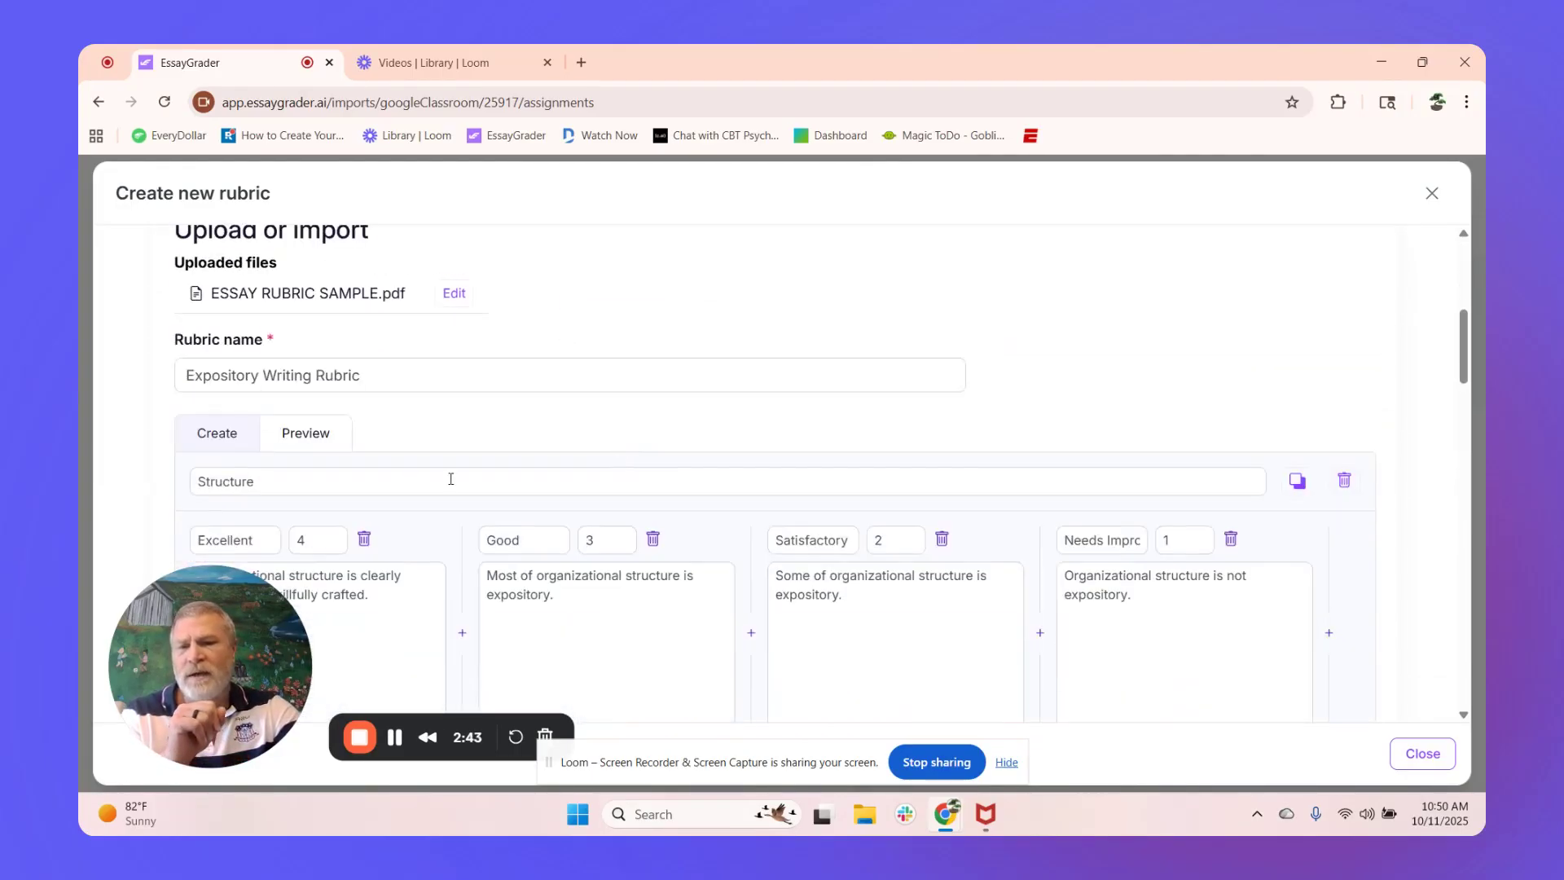
Preview the complete Expository Writing Rubric table through the Conventions criterion and save the rubric.
{"action": "left_click", "coordinate": [307, 433]}
{"action": "scroll", "coordinate": [657, 450], "scroll_direction": "down", "scroll_amount": 2}
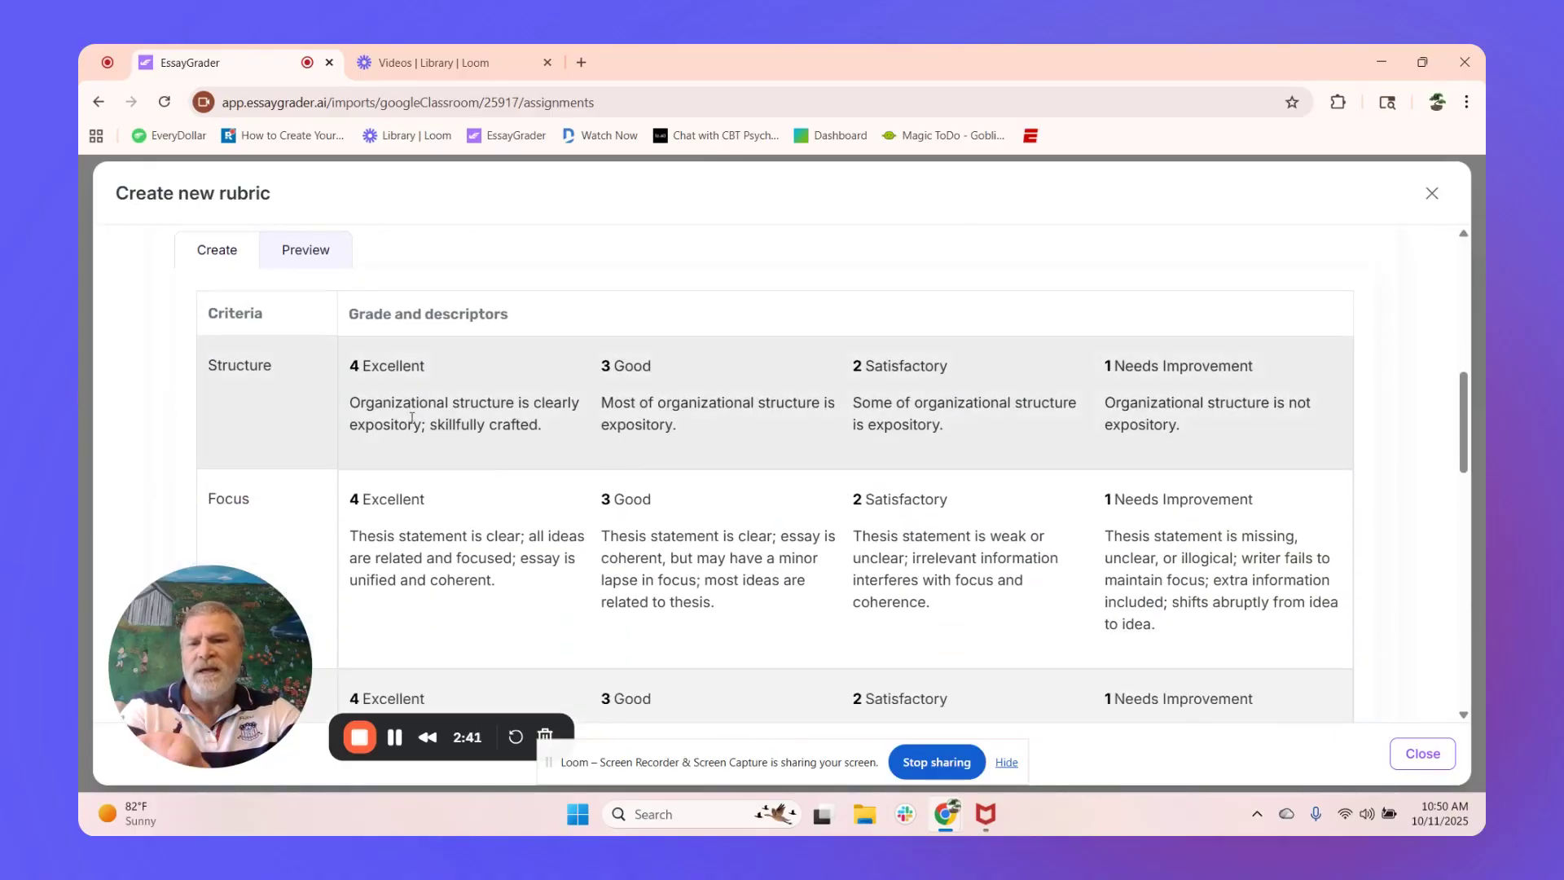
{"action": "scroll", "coordinate": [619, 507], "scroll_direction": "down", "scroll_amount": 3}
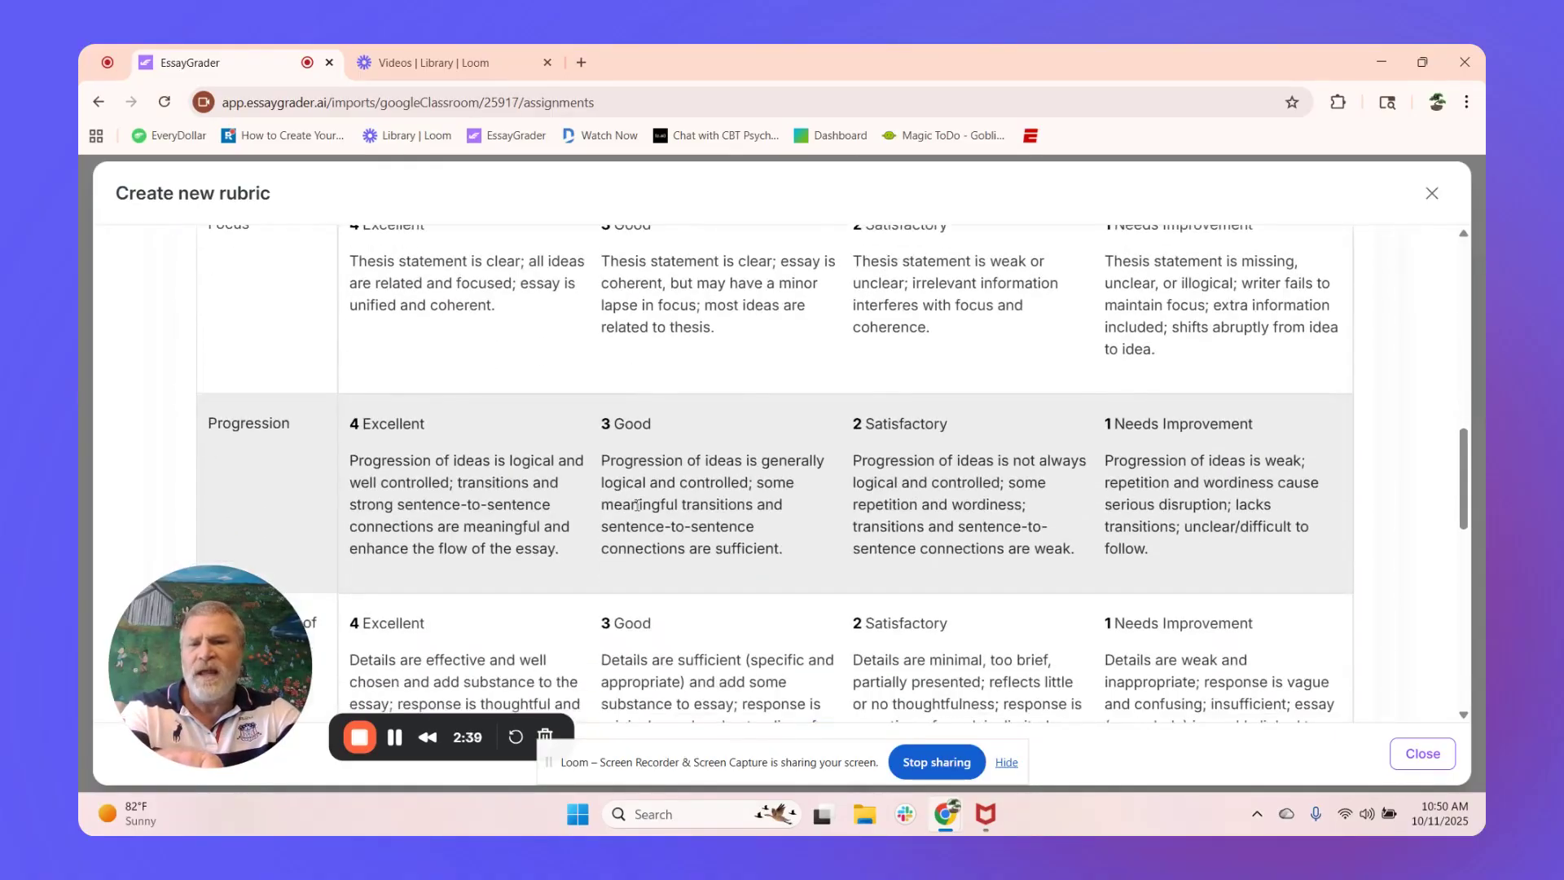
{"action": "scroll", "coordinate": [847, 496], "scroll_direction": "down", "scroll_amount": 6}
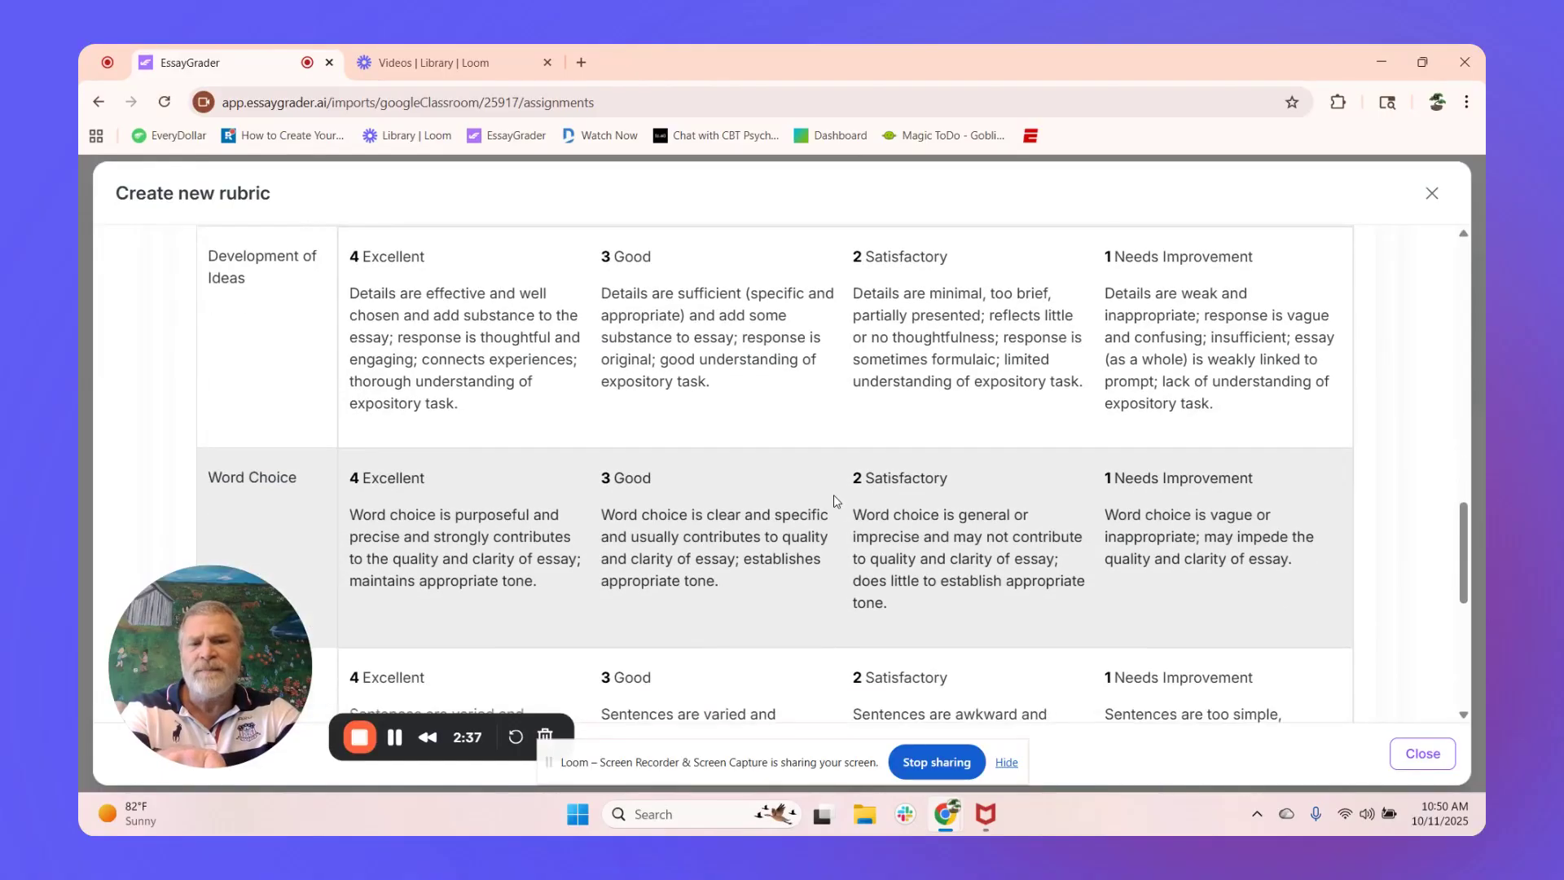
{"action": "scroll", "coordinate": [830, 501], "scroll_direction": "down", "scroll_amount": 4}
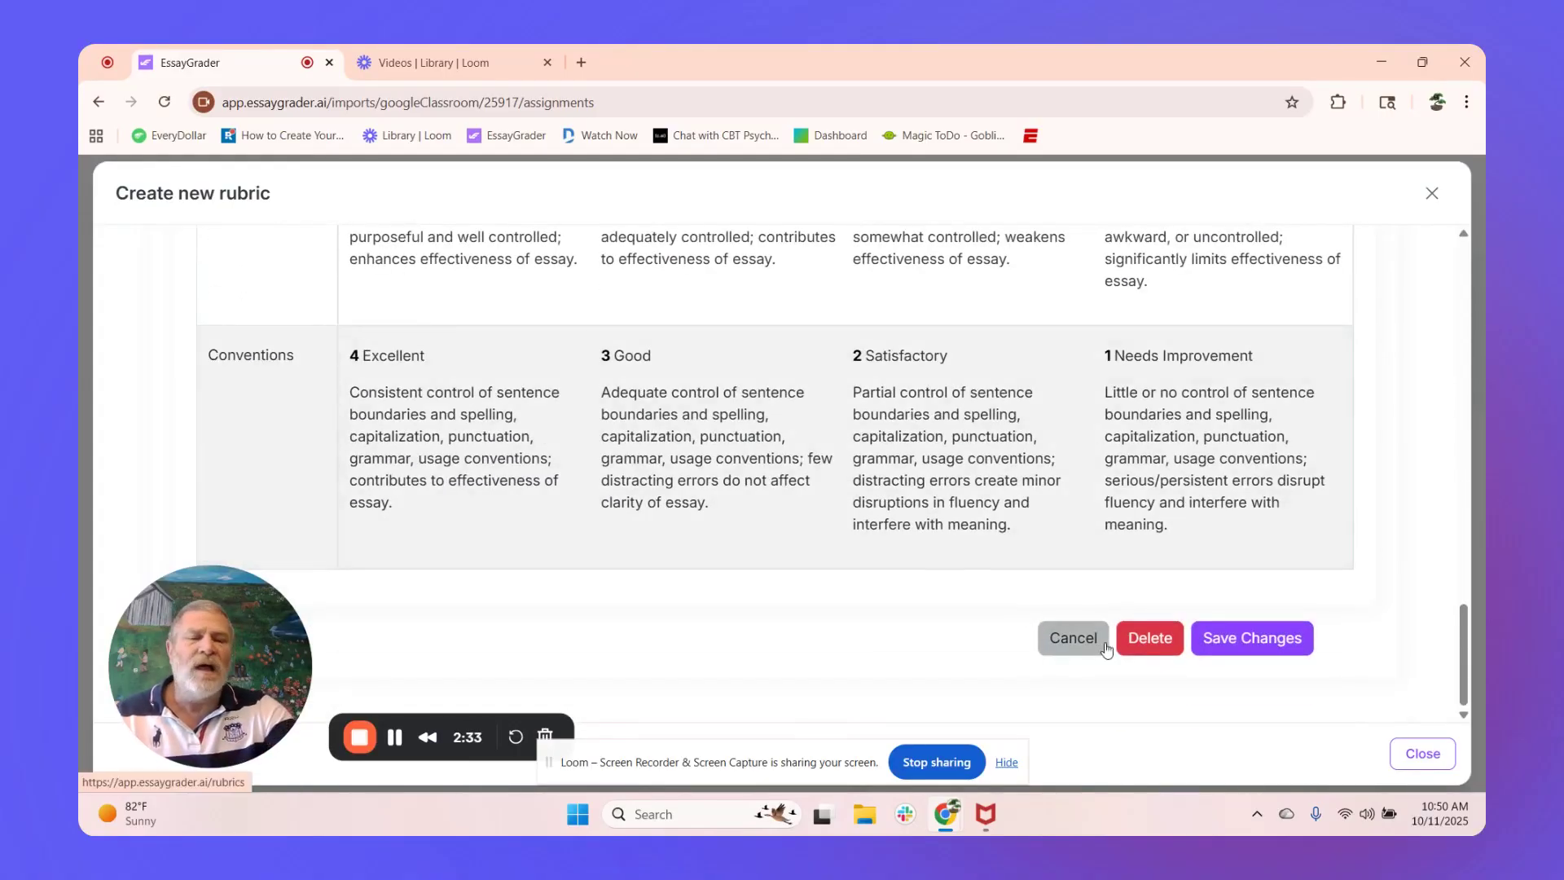
{"action": "left_click", "coordinate": [1269, 643]}
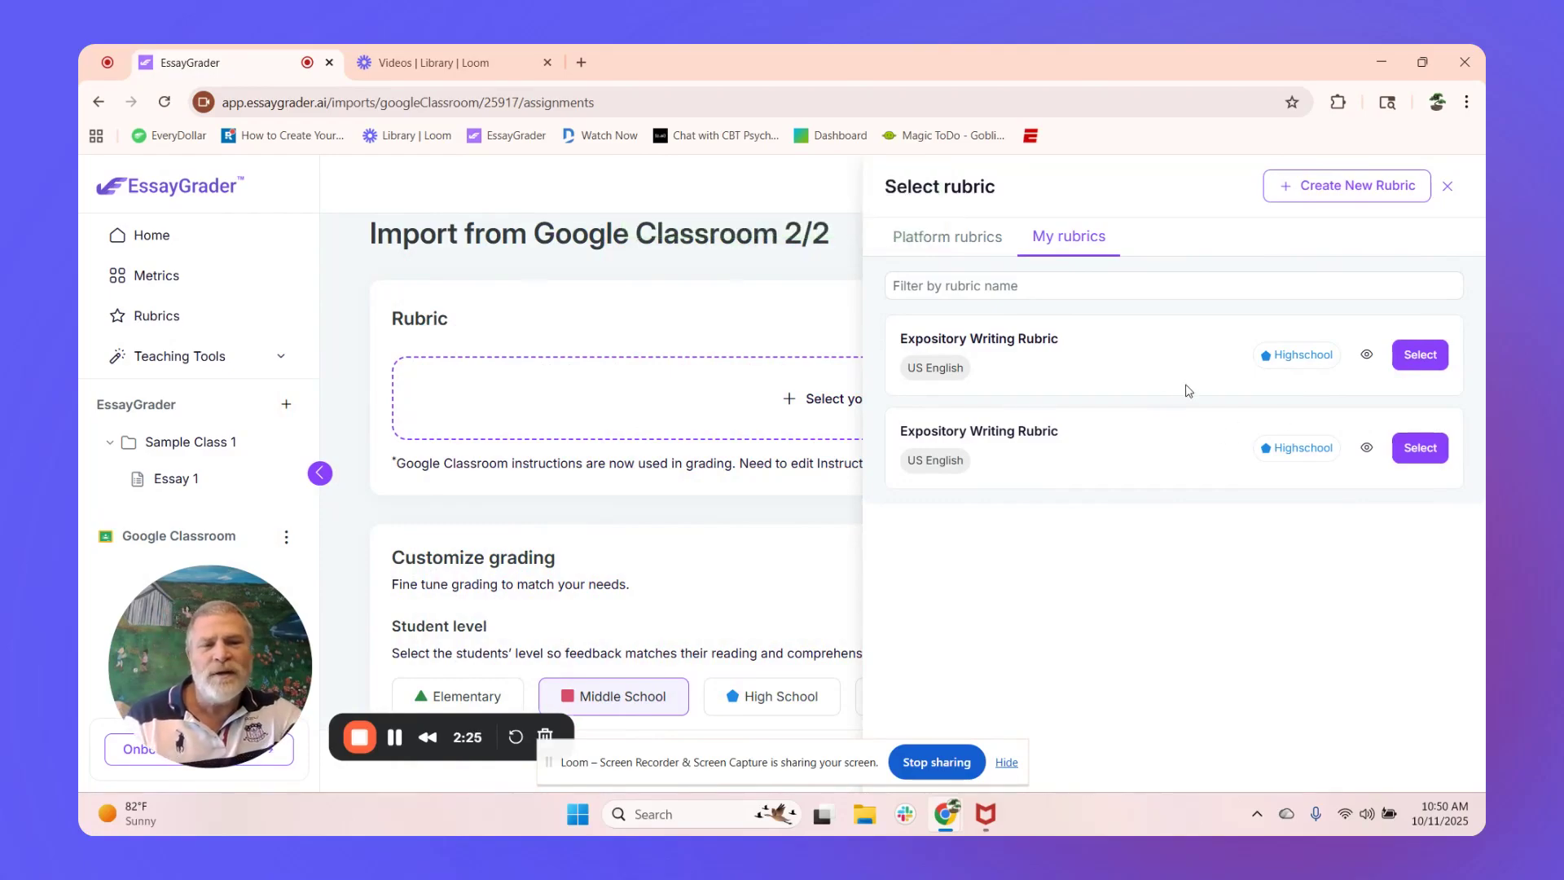
Select the first Expository Writing Rubric for the import, check the customized grading settings and start grading.
{"action": "left_click", "coordinate": [1421, 355]}
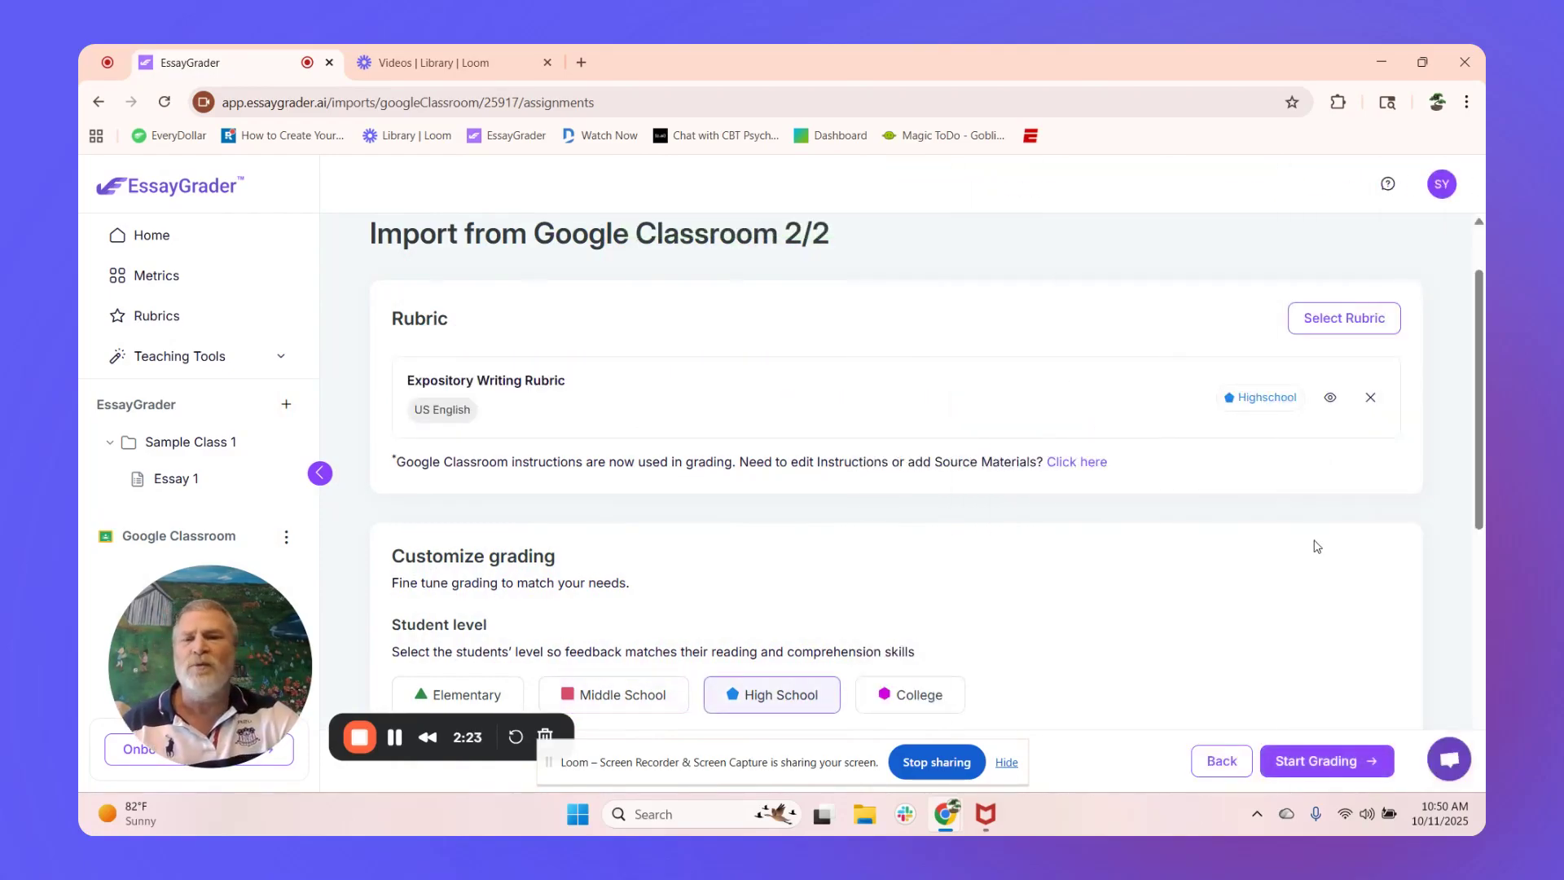
{"action": "scroll", "coordinate": [1102, 503], "scroll_direction": "down", "scroll_amount": 3}
{"action": "scroll", "coordinate": [1100, 503], "scroll_direction": "down", "scroll_amount": 1}
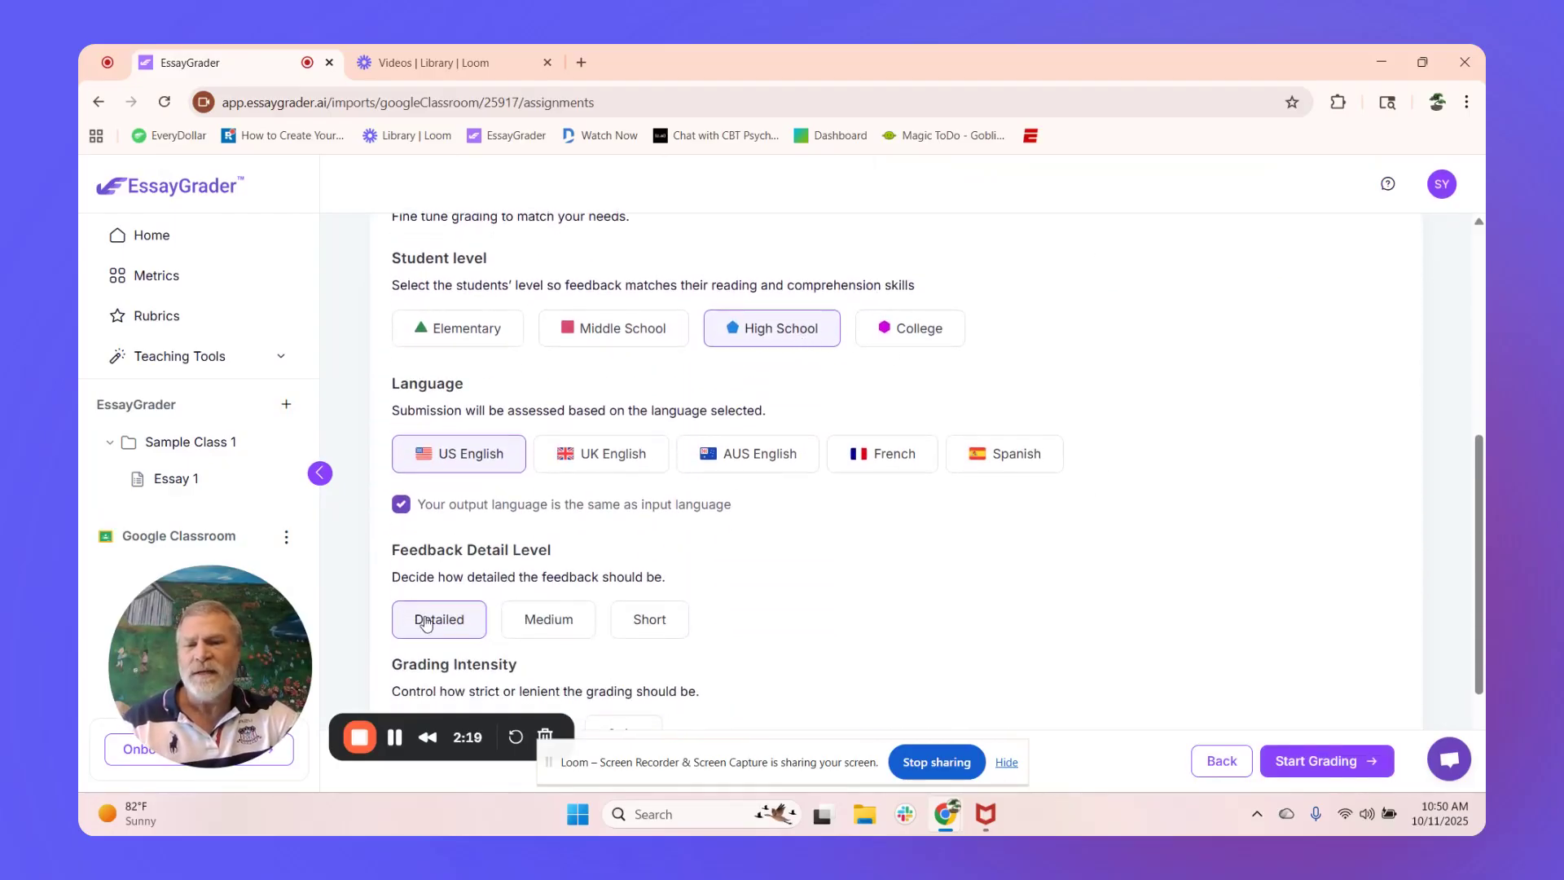
{"action": "scroll", "coordinate": [546, 619], "scroll_direction": "down", "scroll_amount": 1}
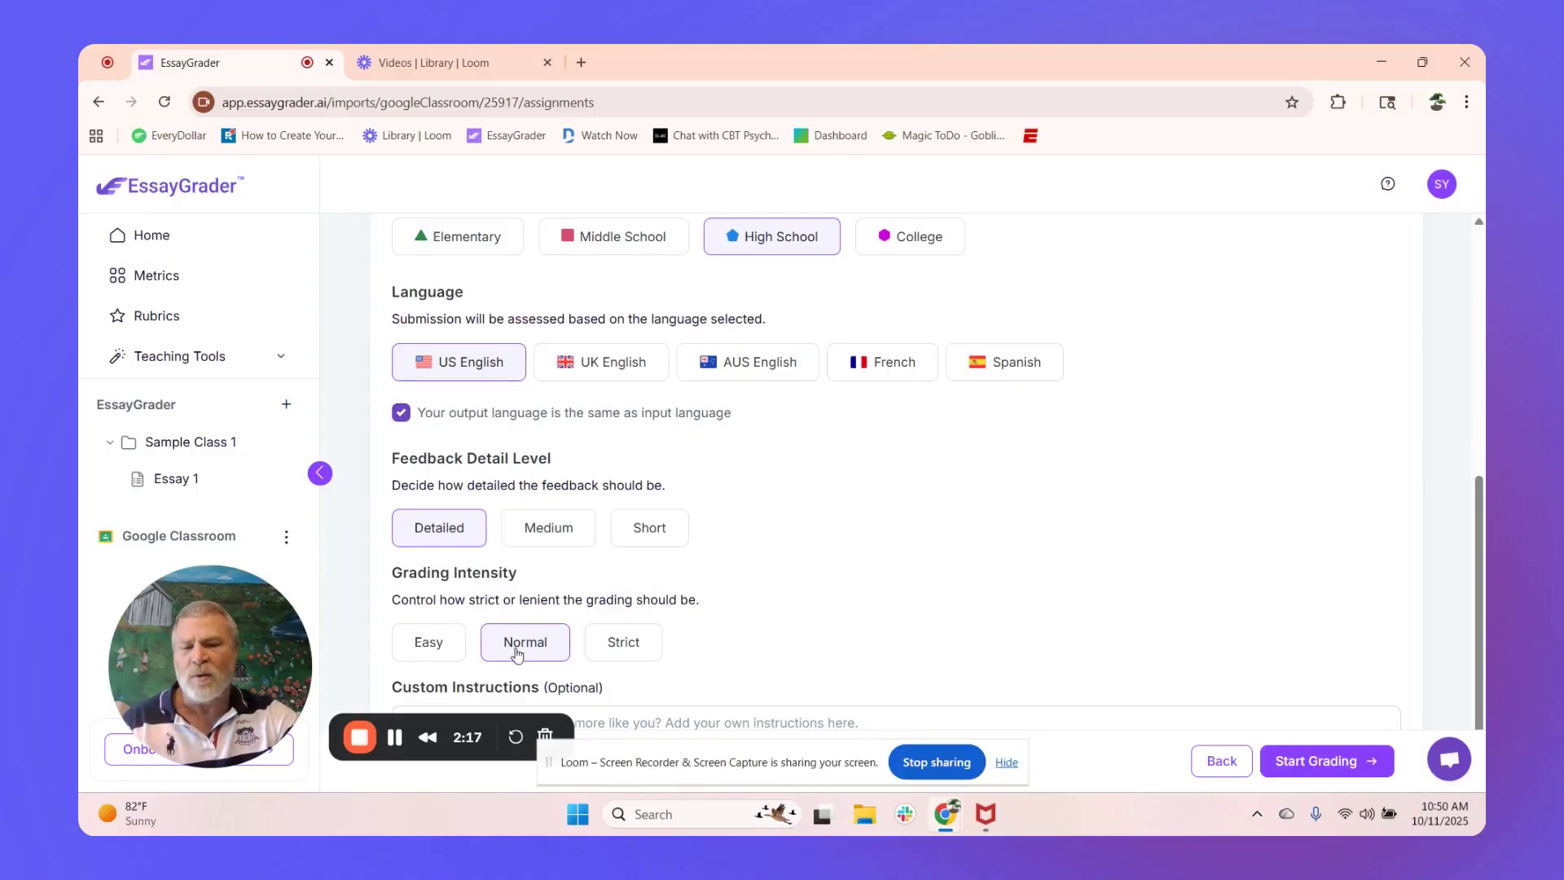
{"action": "left_click", "coordinate": [1310, 759]}
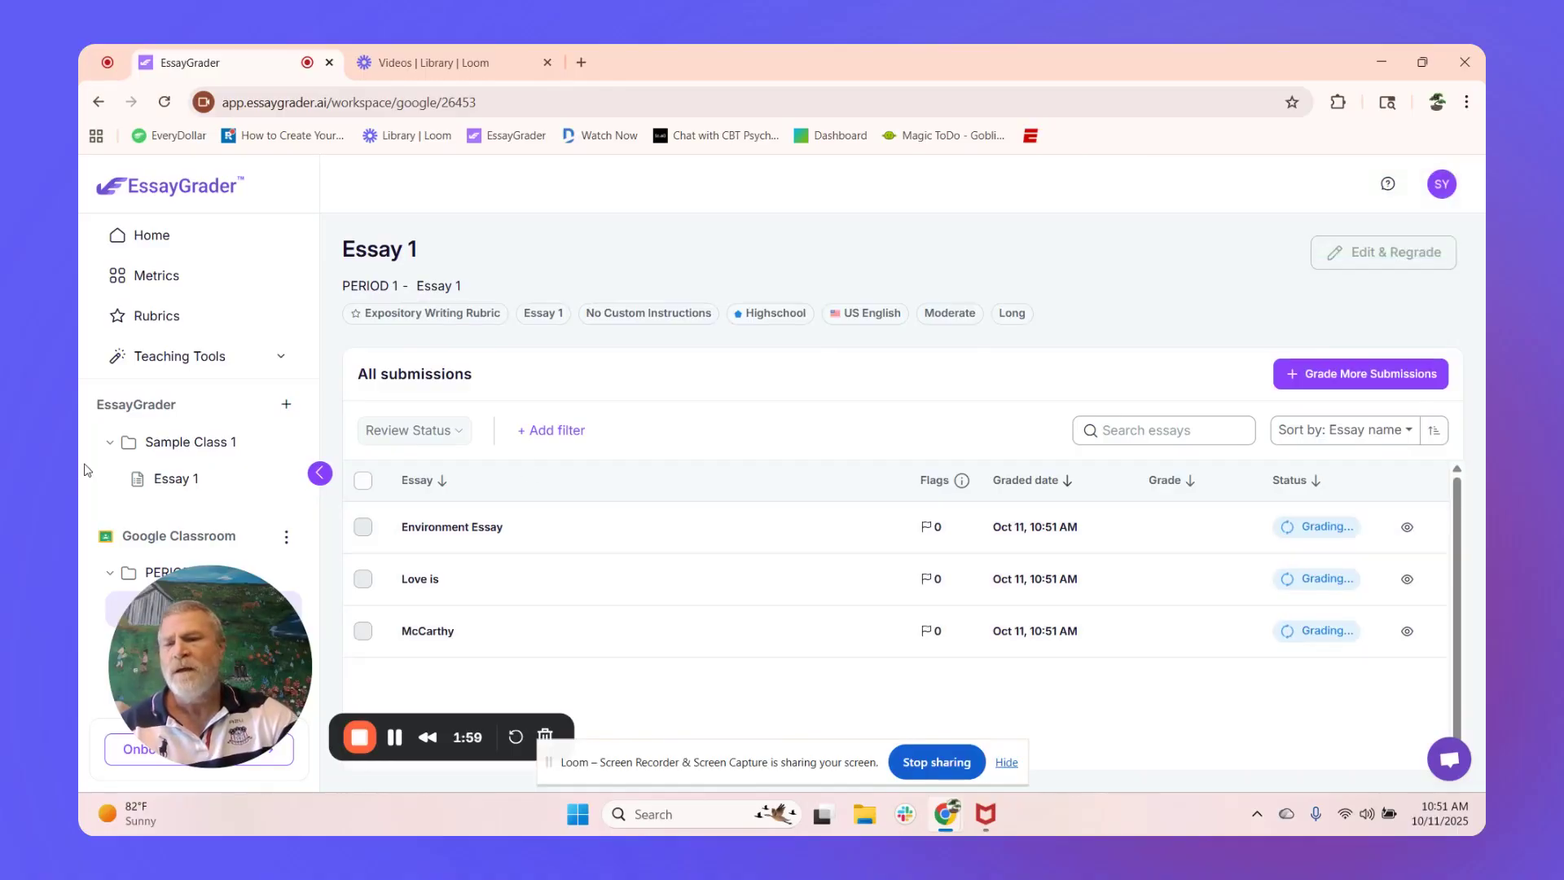
{"action": "left_click_drag", "start_coordinate": [253, 634], "coordinate": [531, 658]}
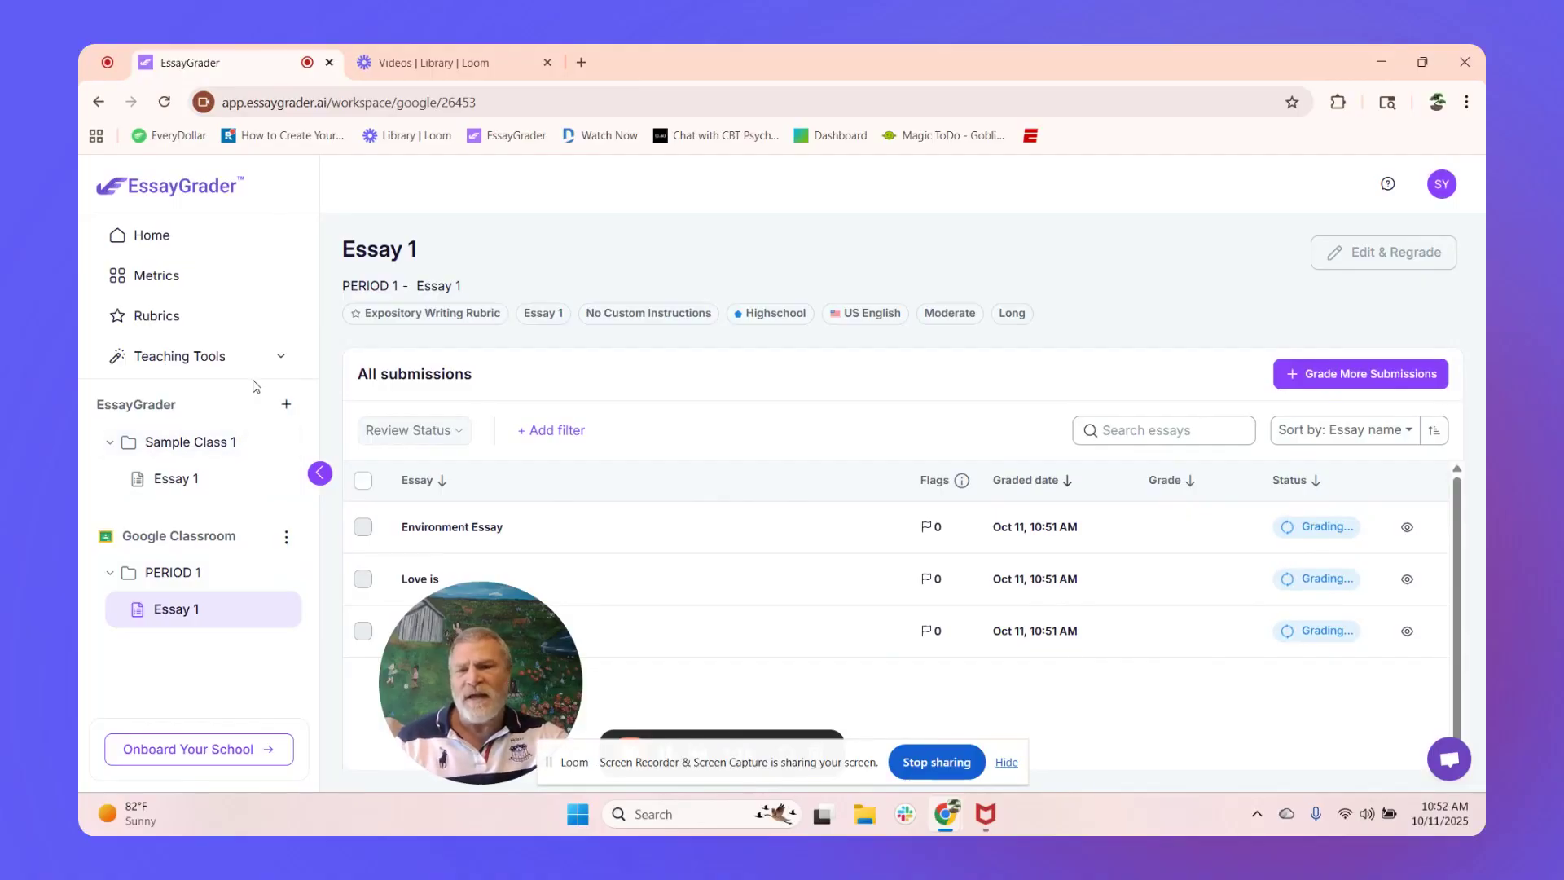
{"action": "left_click", "coordinate": [285, 446]}
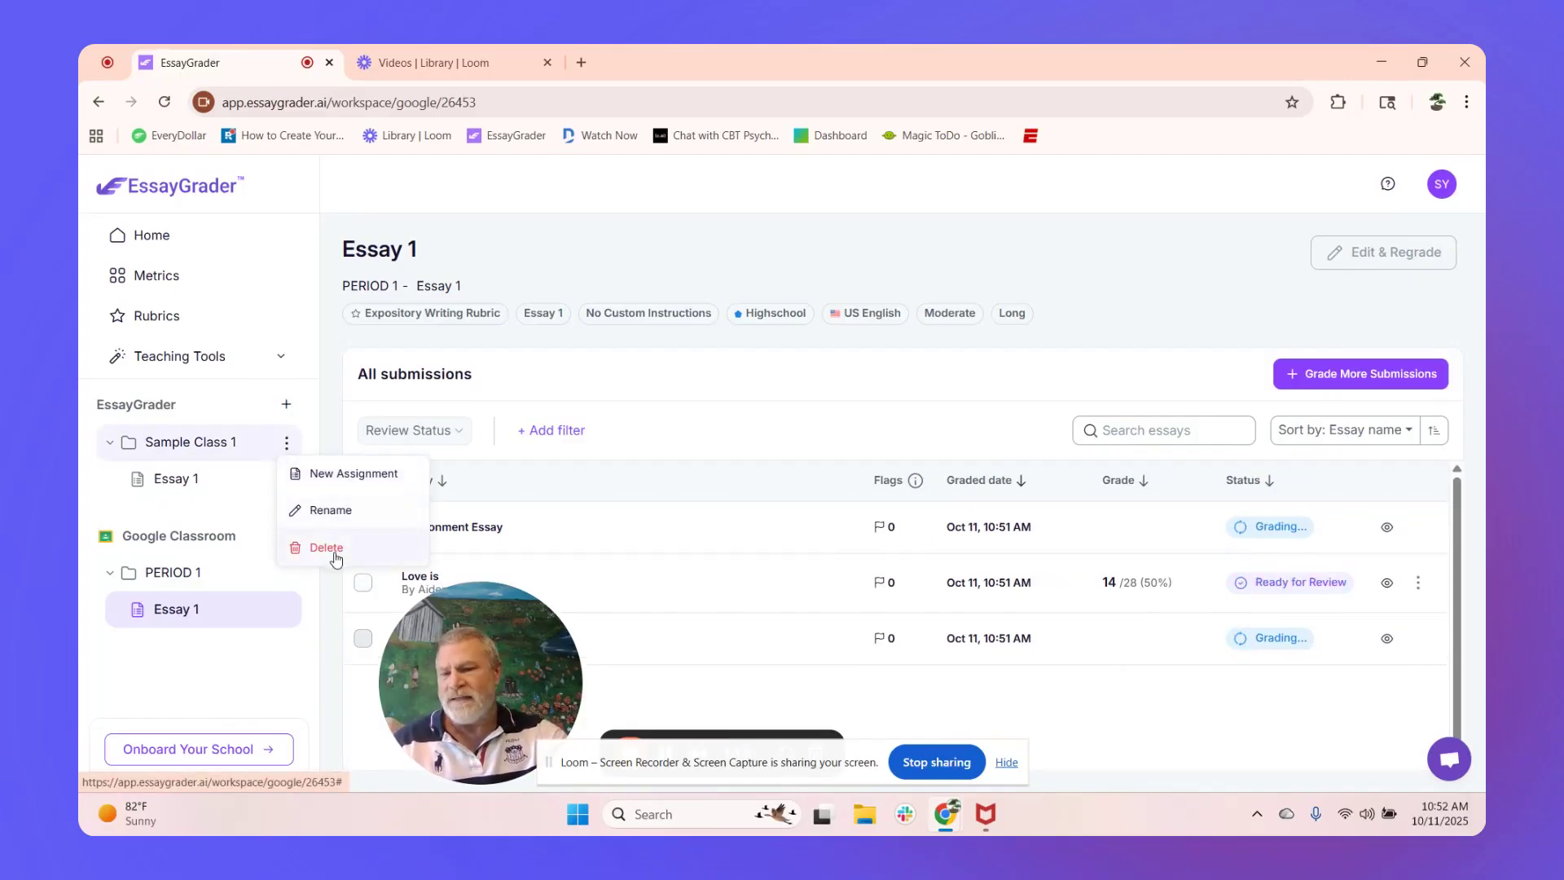
{"action": "left_click", "coordinate": [281, 653]}
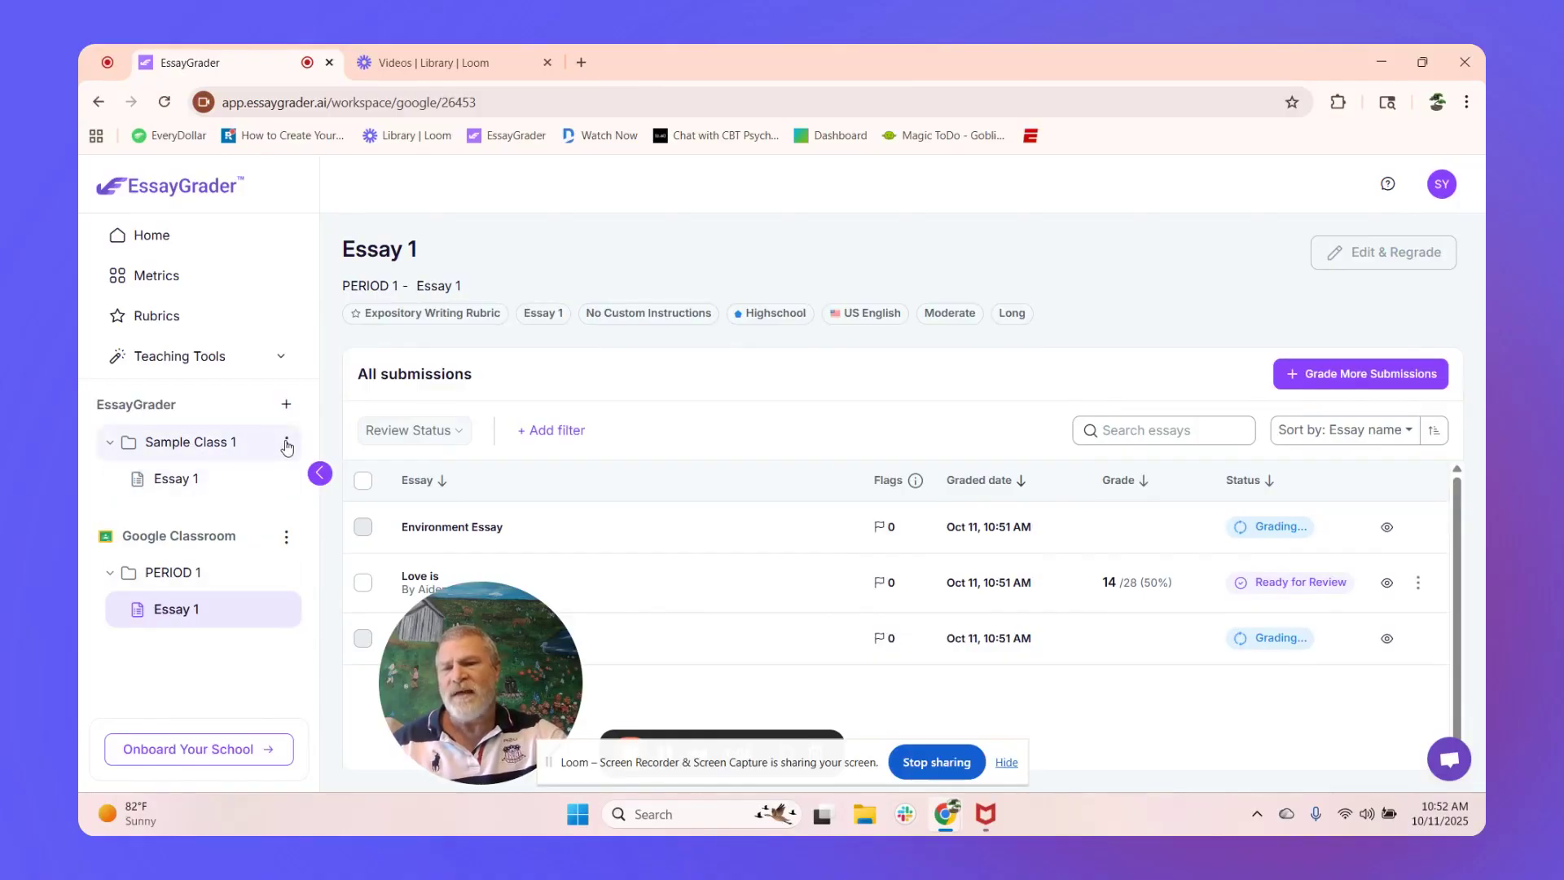
{"action": "left_click", "coordinate": [287, 444]}
{"action": "left_click", "coordinate": [325, 511]}
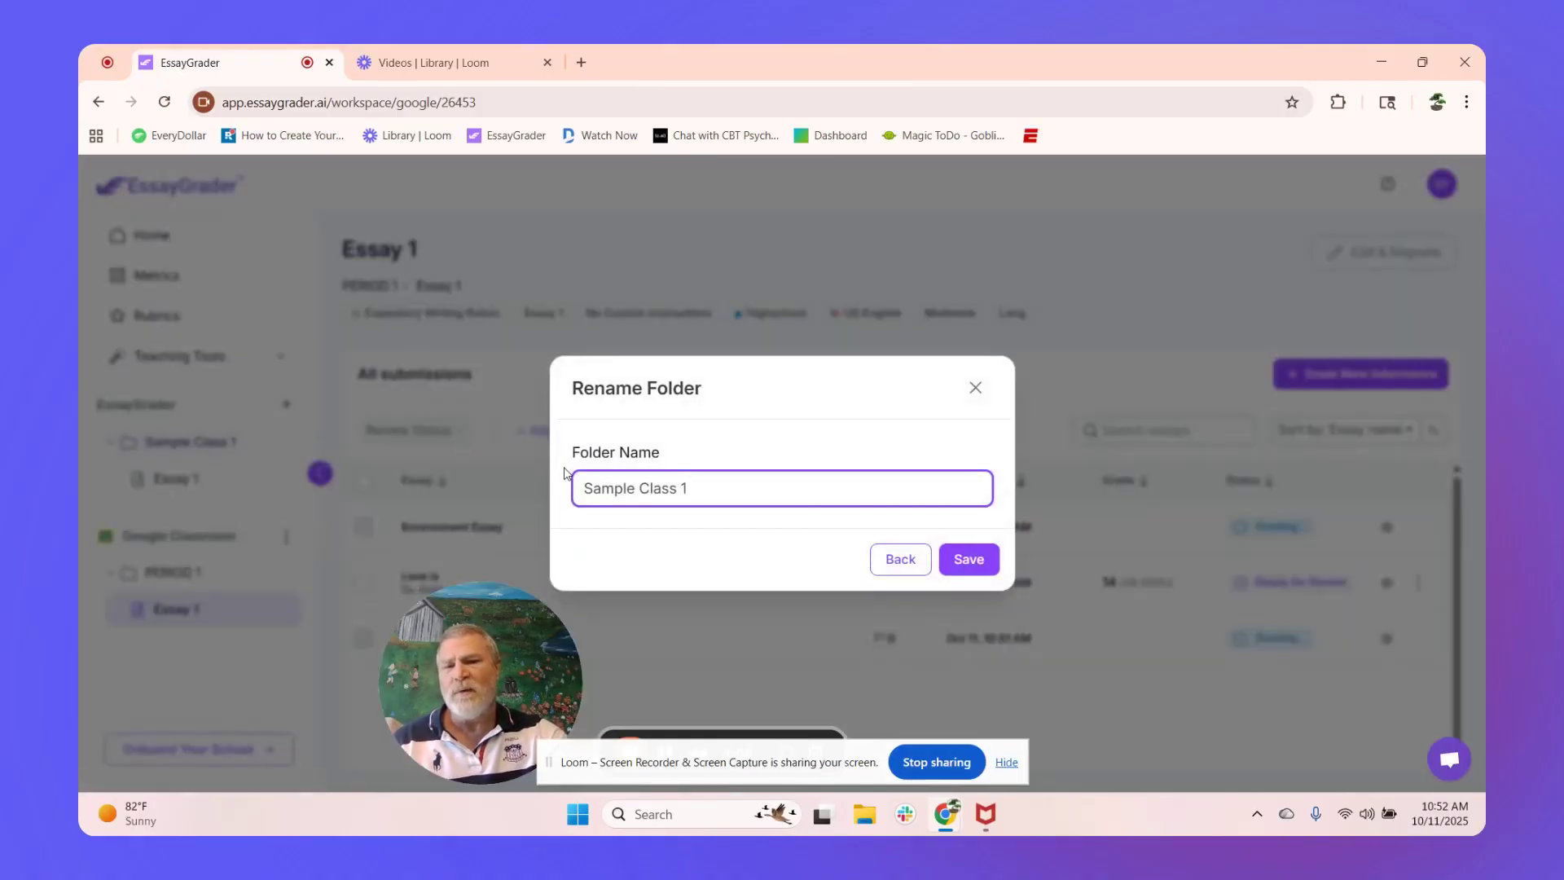
{"action": "left_click_drag", "start_coordinate": [721, 488], "coordinate": [524, 485]}
{"action": "left_click", "coordinate": [524, 486]}
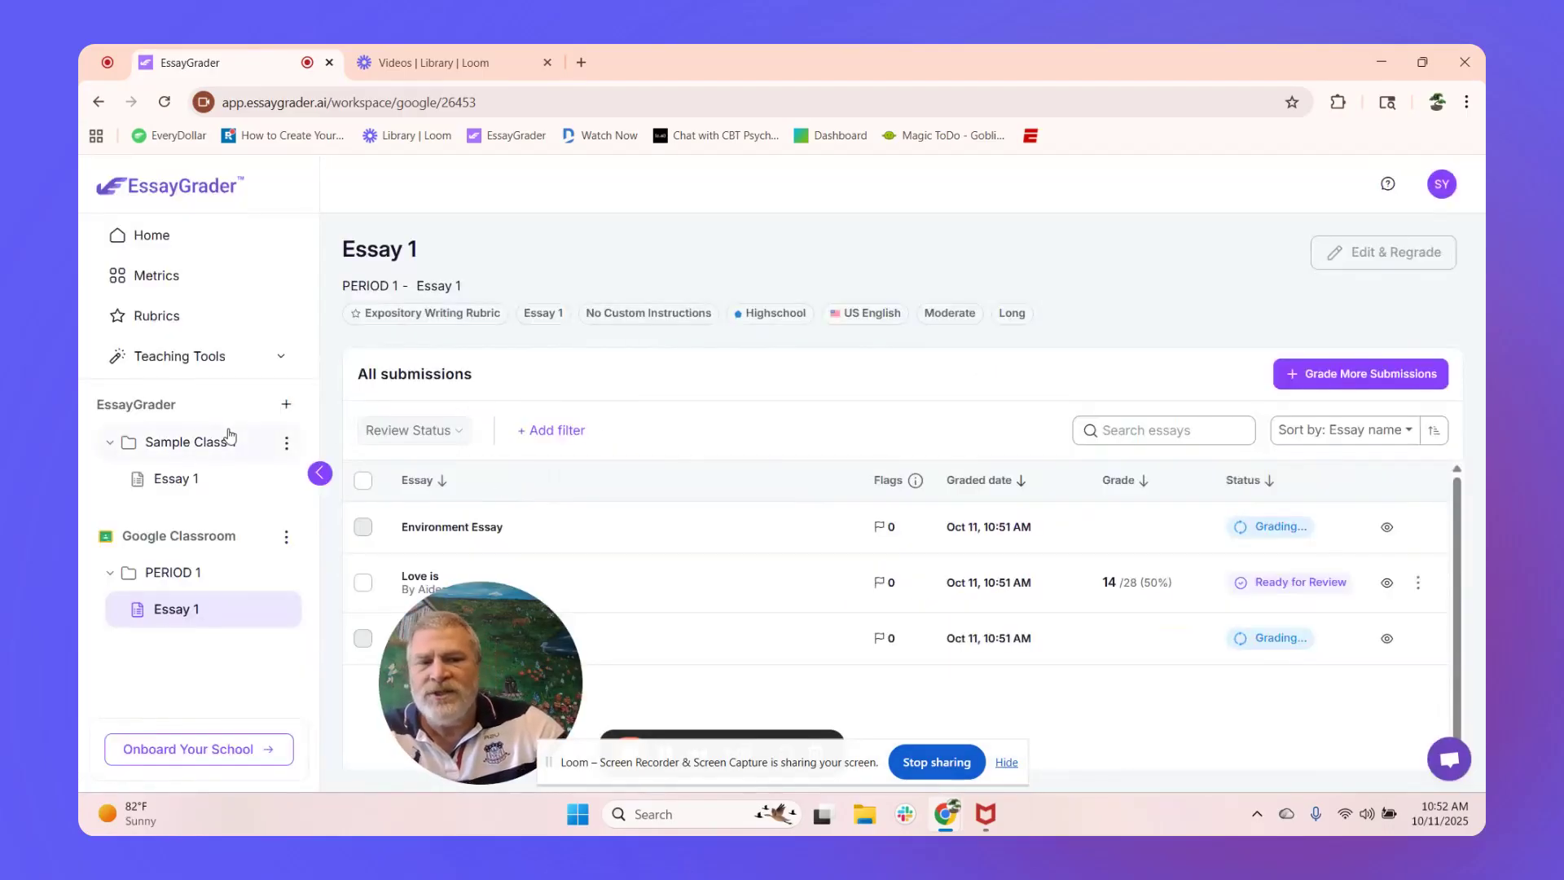
Rename the Sample Class 1 folder as English 4.
{"action": "left_click", "coordinate": [286, 442]}
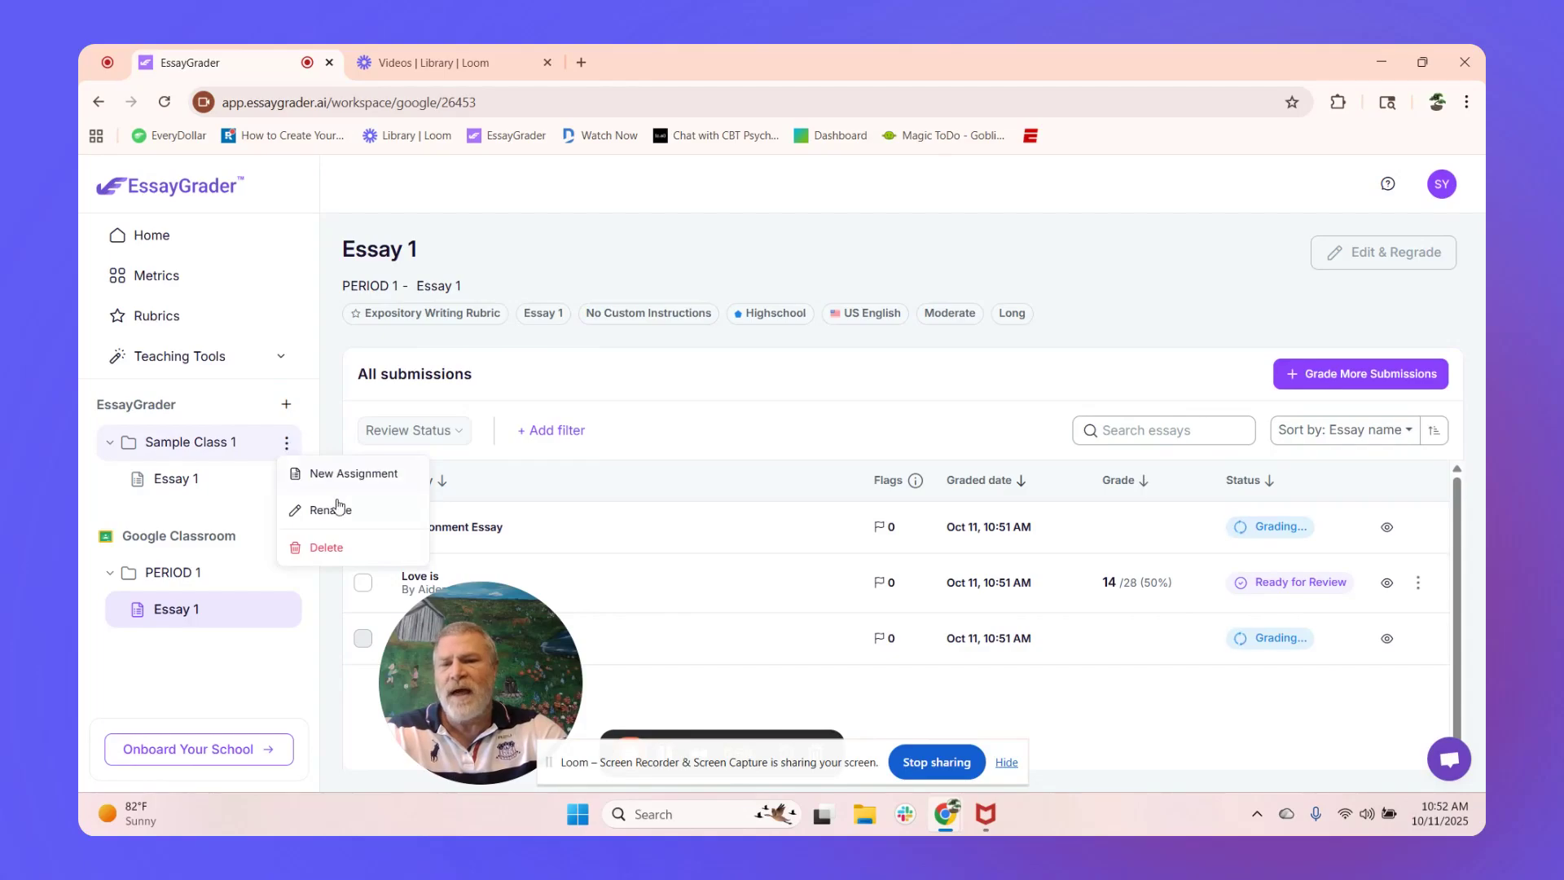
{"action": "left_click", "coordinate": [338, 512]}
{"action": "key", "text": "BackSpace"}
{"action": "key", "text": "BackSpace"}
{"action": "key", "text": "BackSpace"}
{"action": "key", "text": "BackSpace"}
{"action": "key", "text": "BackSpace"}
{"action": "key", "text": "BackSpace"}
{"action": "key", "text": "BackSpace"}
{"action": "key", "text": "BackSpace"}
{"action": "key", "text": "BackSpace"}
{"action": "key", "text": "BackSpace"}
{"action": "key", "text": "BackSpace"}
{"action": "key", "text": "BackSpace"}
{"action": "key", "text": "BackSpace"}
{"action": "key", "text": "BackSpace"}
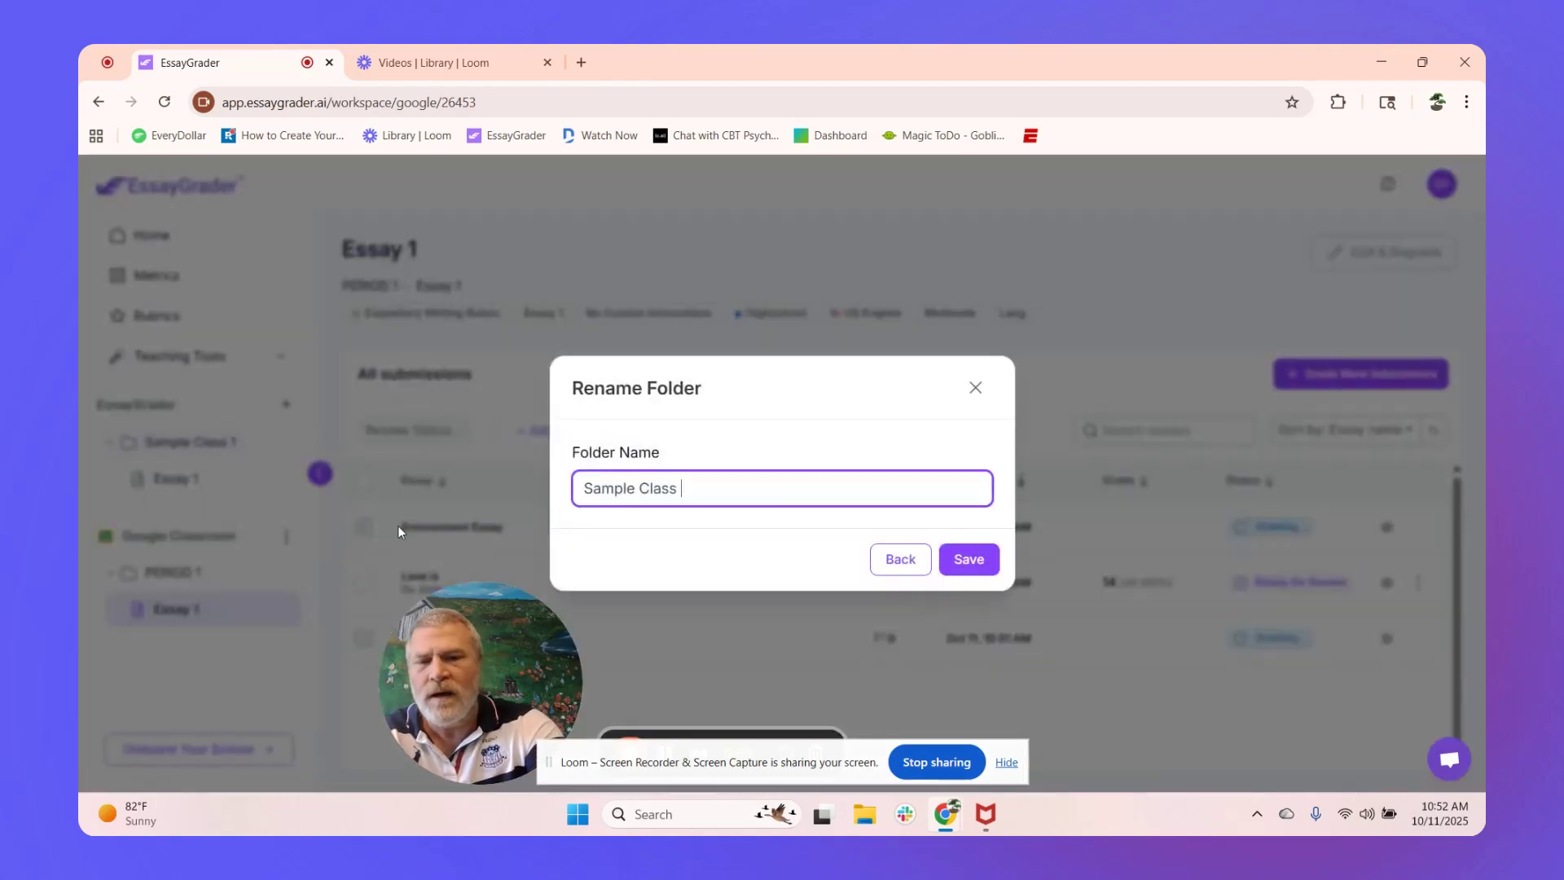
{"action": "type", "text": "Englis"}
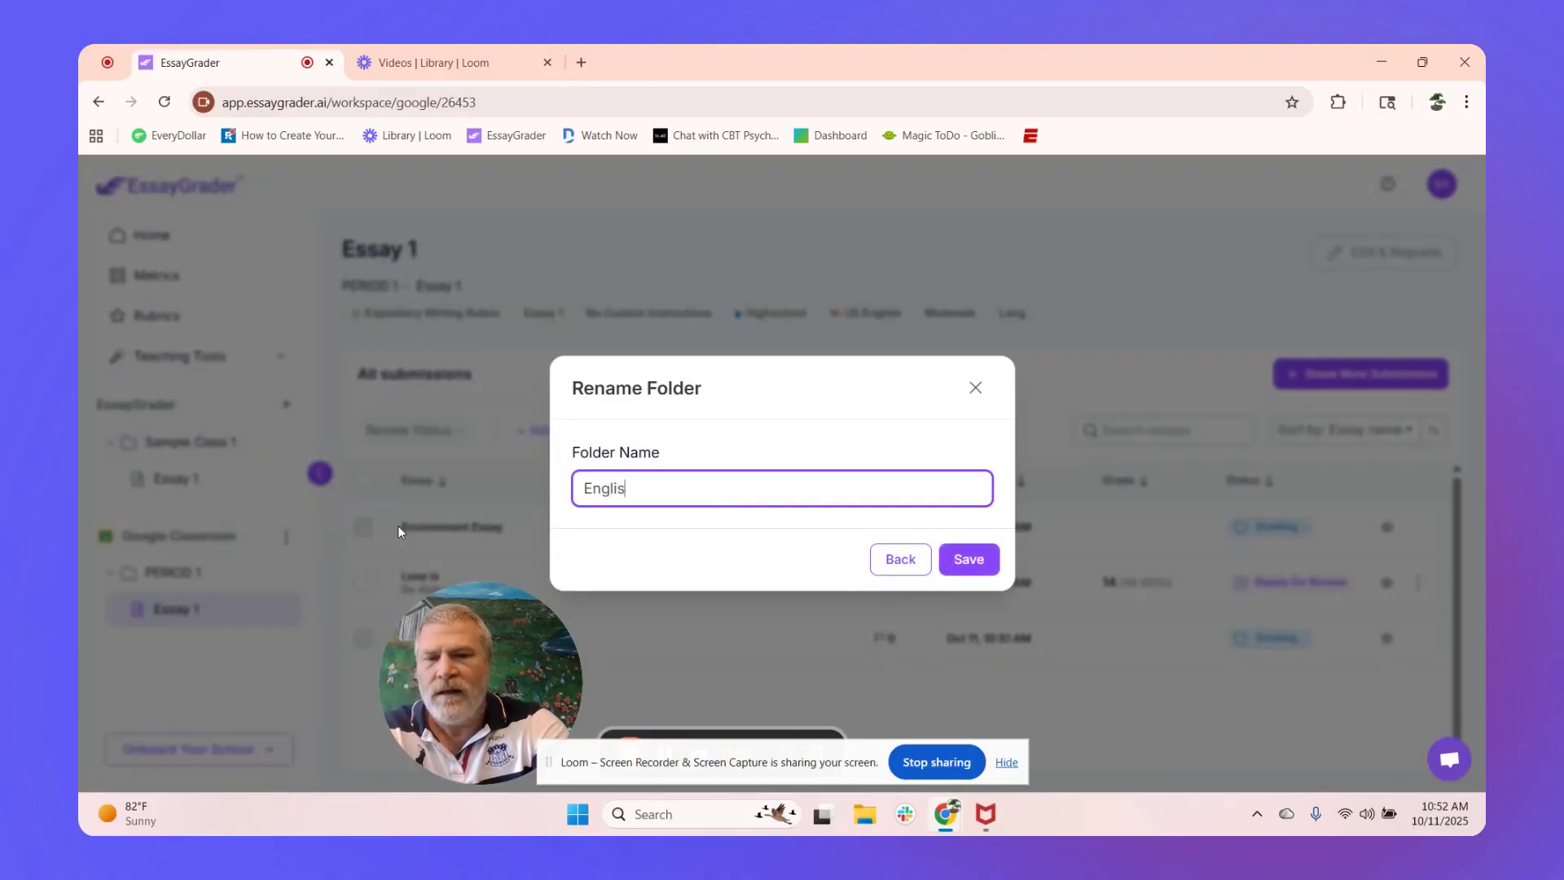
{"action": "type", "text": "h 4"}
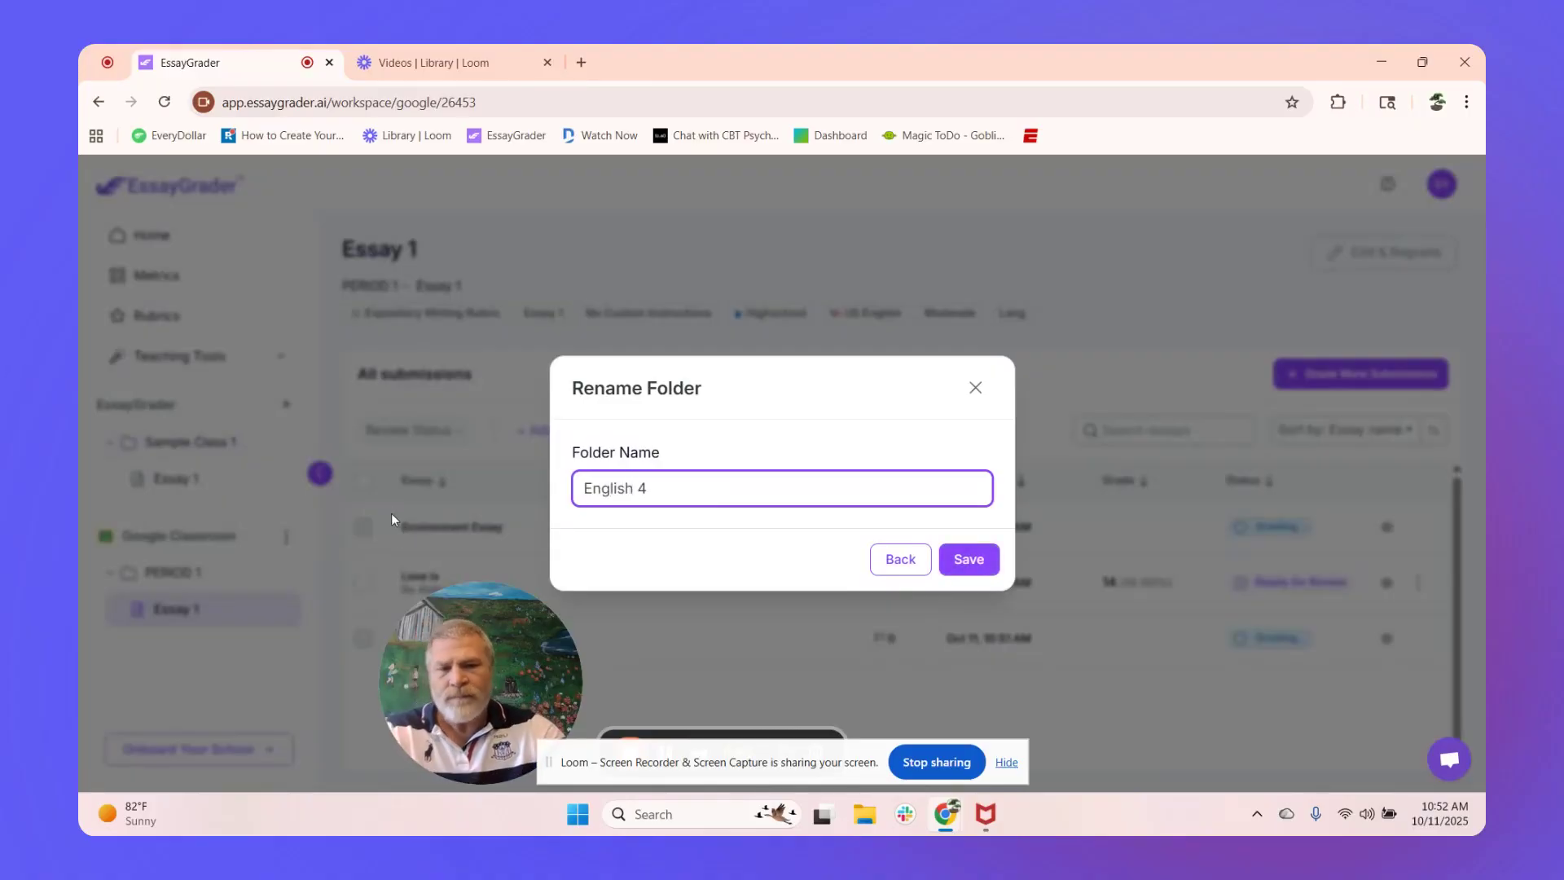
{"action": "left_click", "coordinate": [967, 559]}
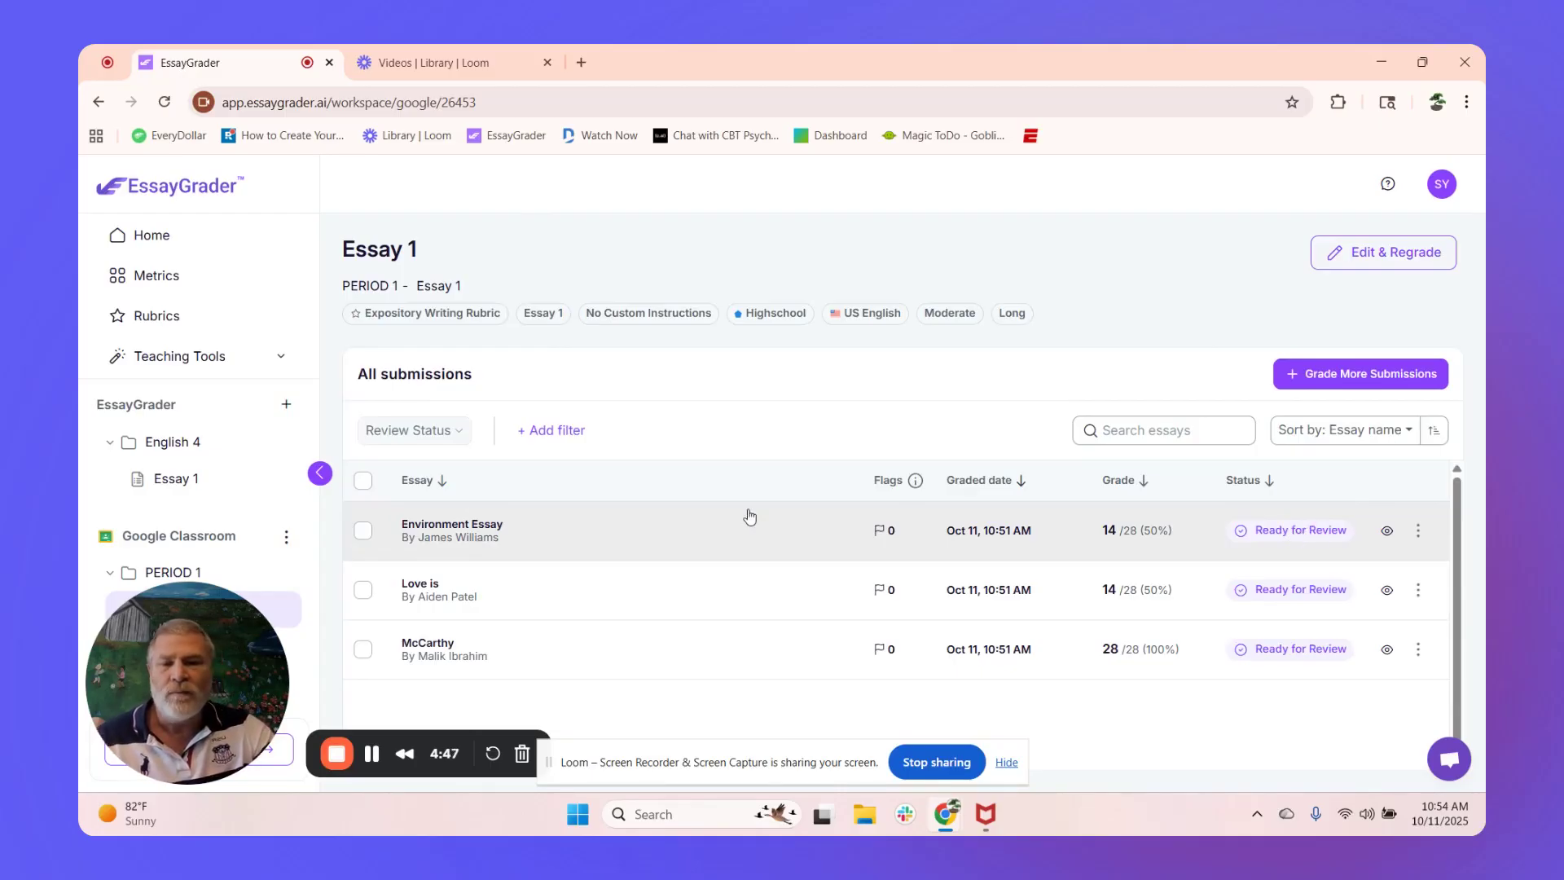
Open the graded Environment Essay and examine its feedback report, annotated text and grammar report suggestions.
{"action": "left_click", "coordinate": [482, 531]}
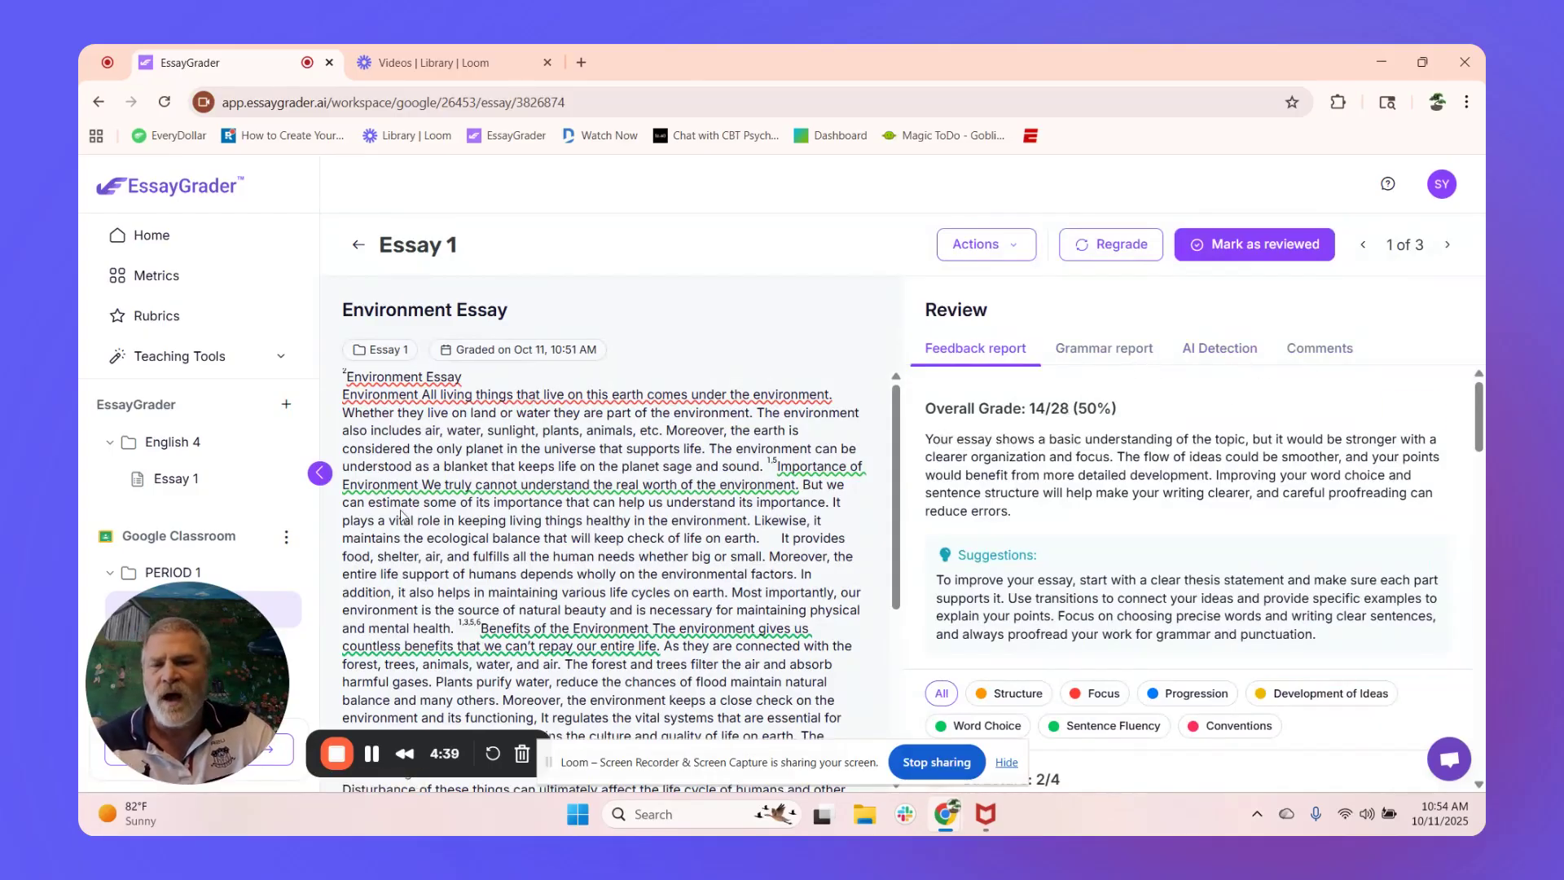
{"action": "scroll", "coordinate": [978, 492], "scroll_direction": "down", "scroll_amount": 10}
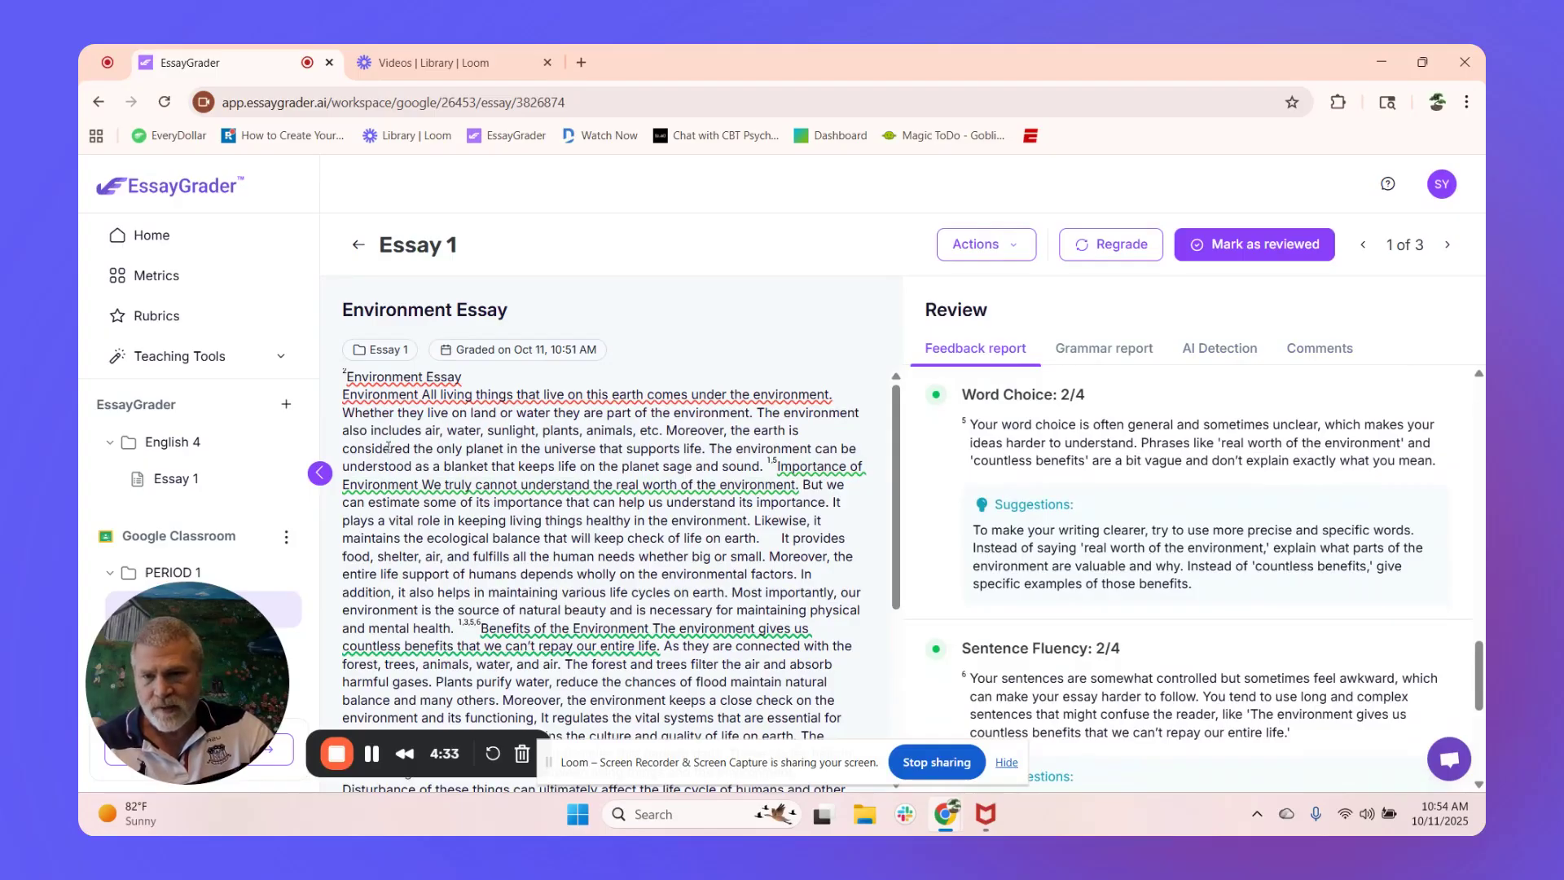
{"action": "scroll", "coordinate": [386, 449], "scroll_direction": "down", "scroll_amount": 4}
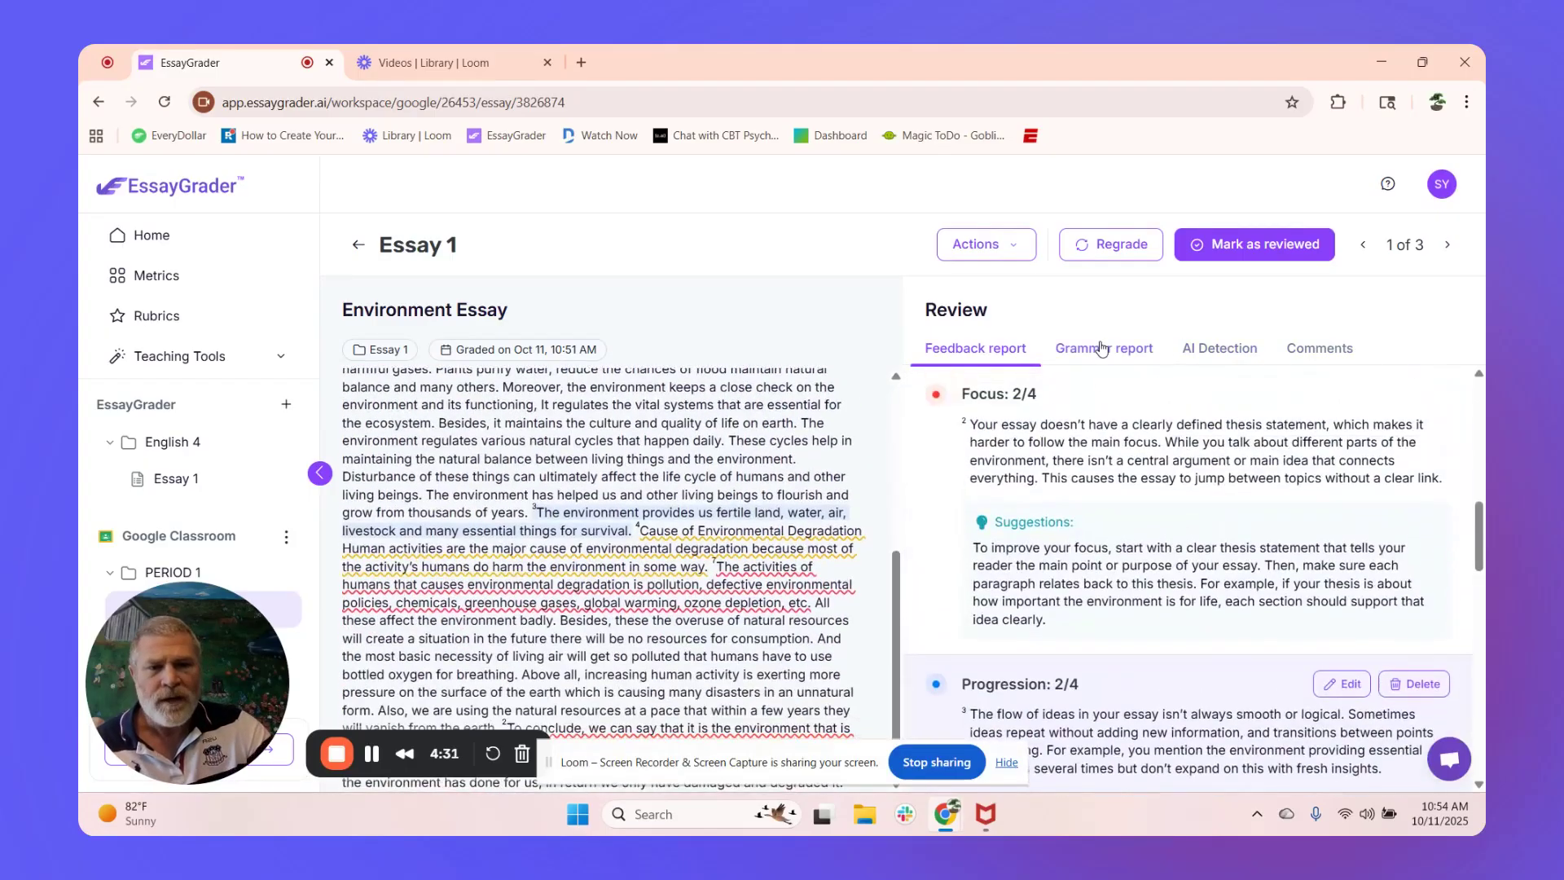
{"action": "left_click", "coordinate": [1101, 349]}
{"action": "left_click", "coordinate": [767, 621]}
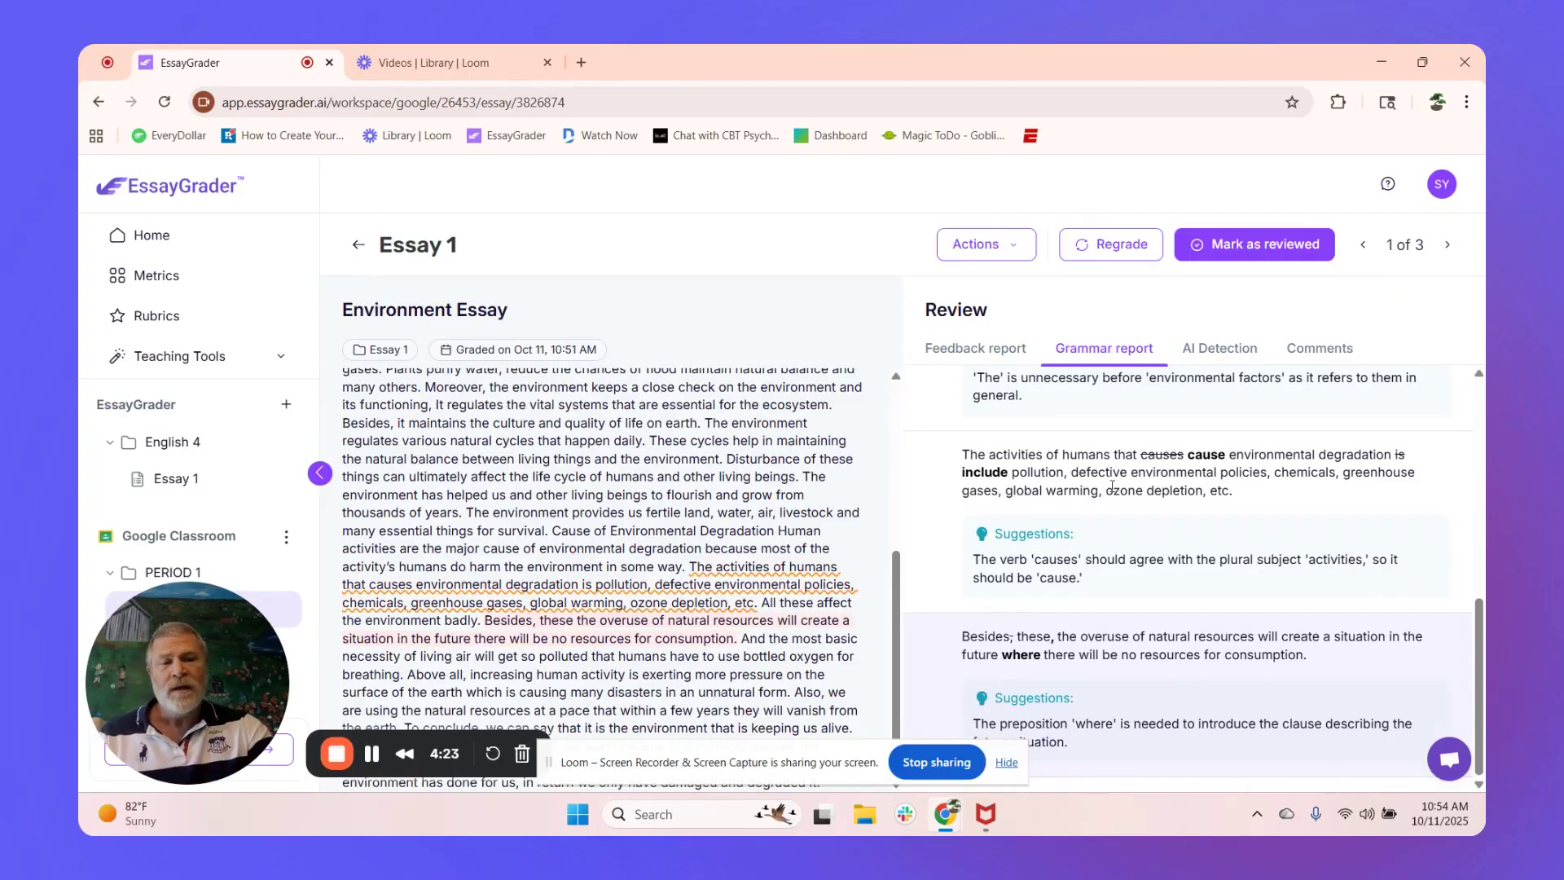
Check the AI detection results for the Environment Essay and mark the essay as reviewed.
{"action": "left_click", "coordinate": [1248, 350]}
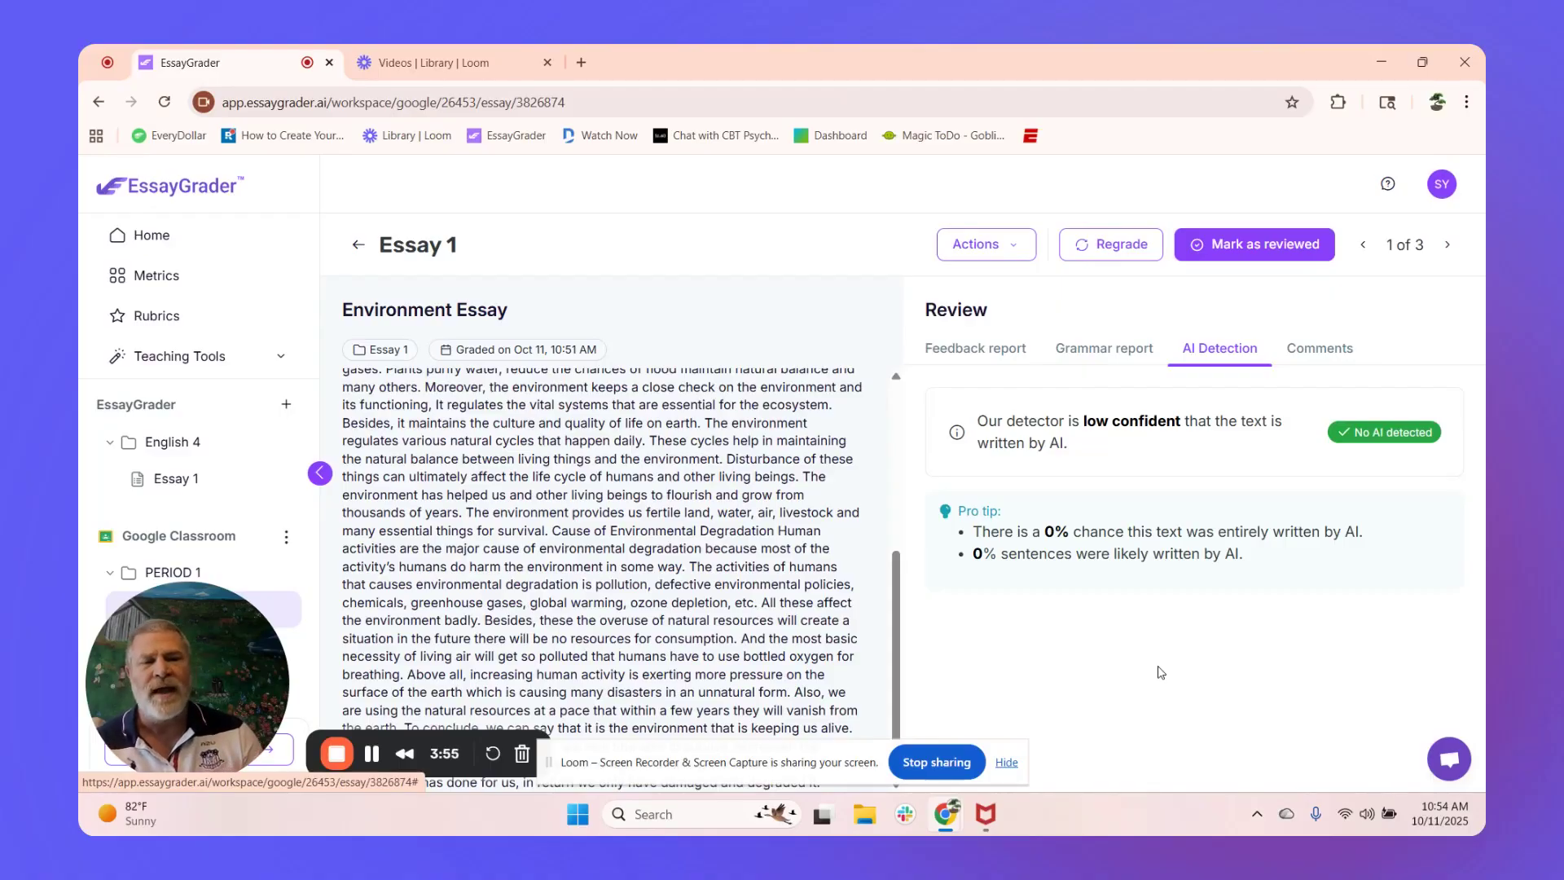
{"action": "left_click_drag", "start_coordinate": [979, 419], "coordinate": [1108, 450]}
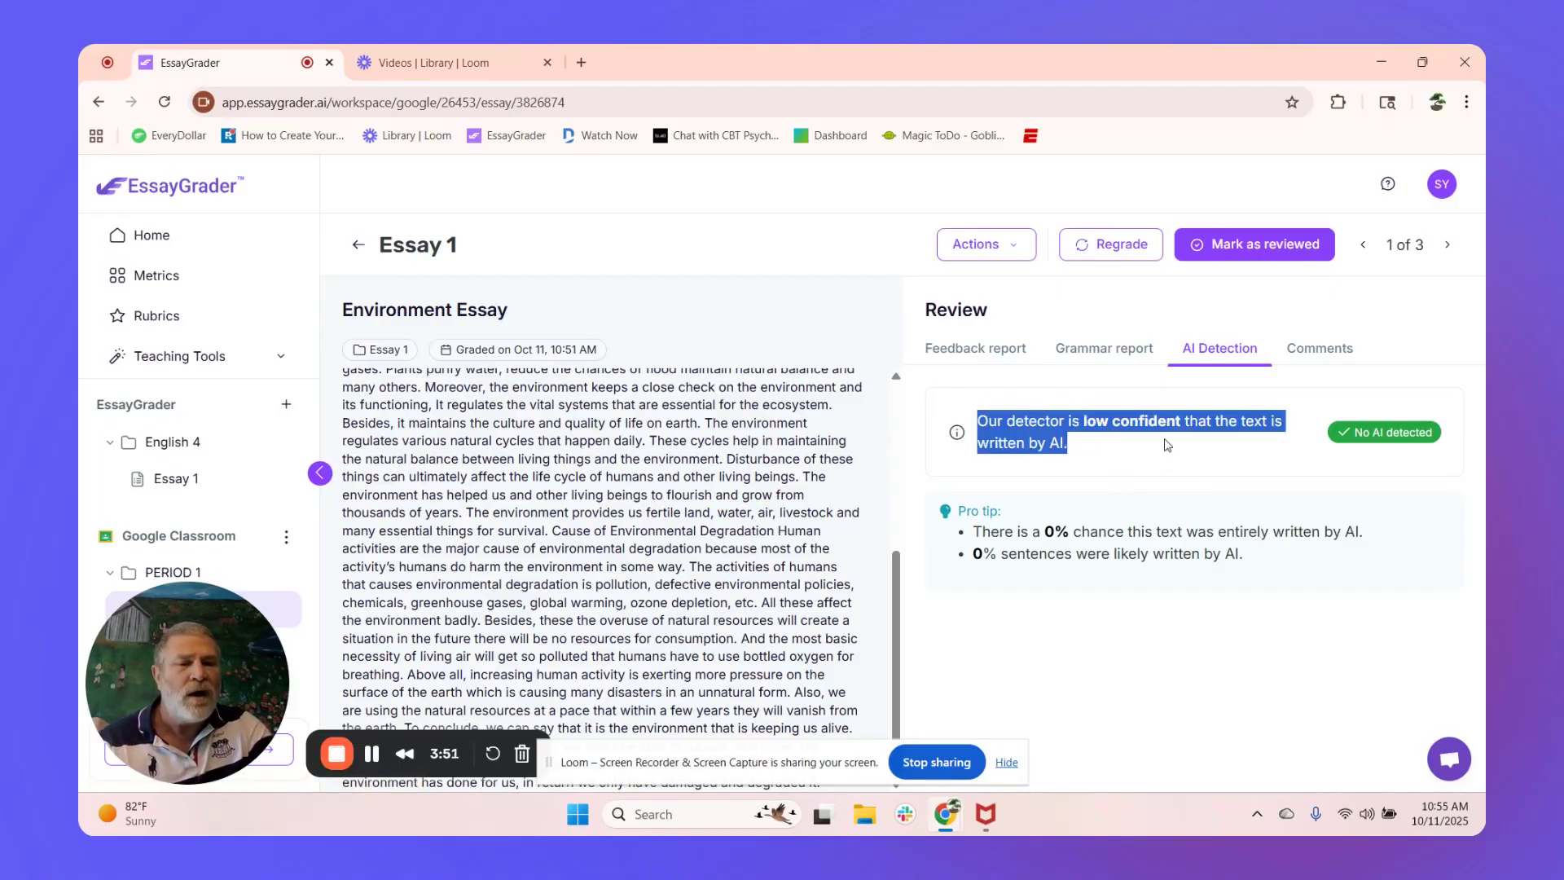
{"action": "left_click", "coordinate": [1115, 450]}
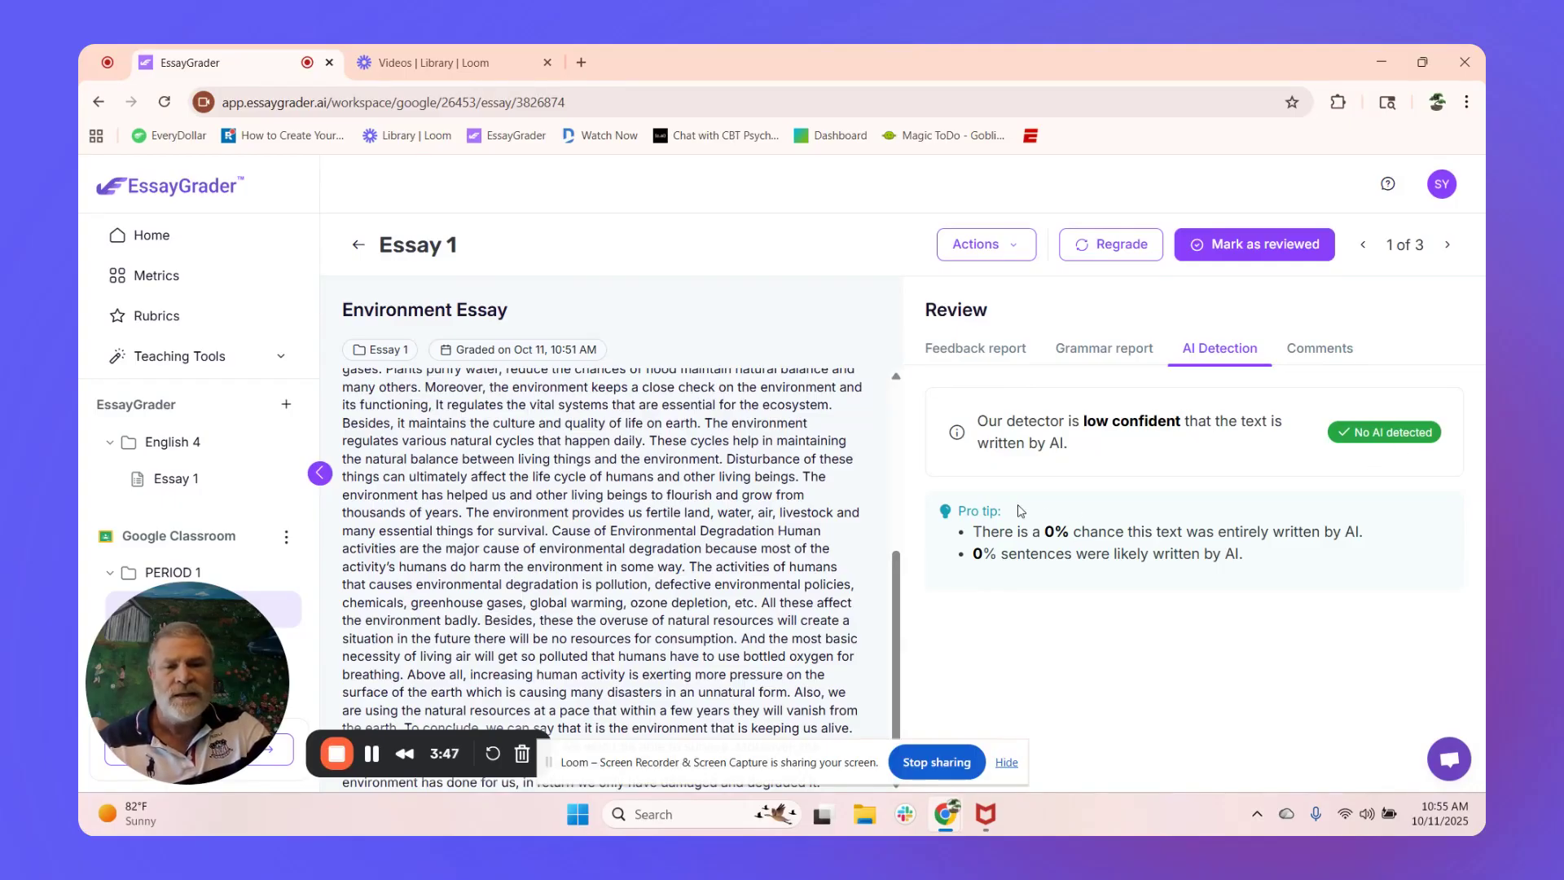
{"action": "left_click_drag", "start_coordinate": [972, 531], "coordinate": [1204, 580]}
{"action": "left_click", "coordinate": [1085, 578]}
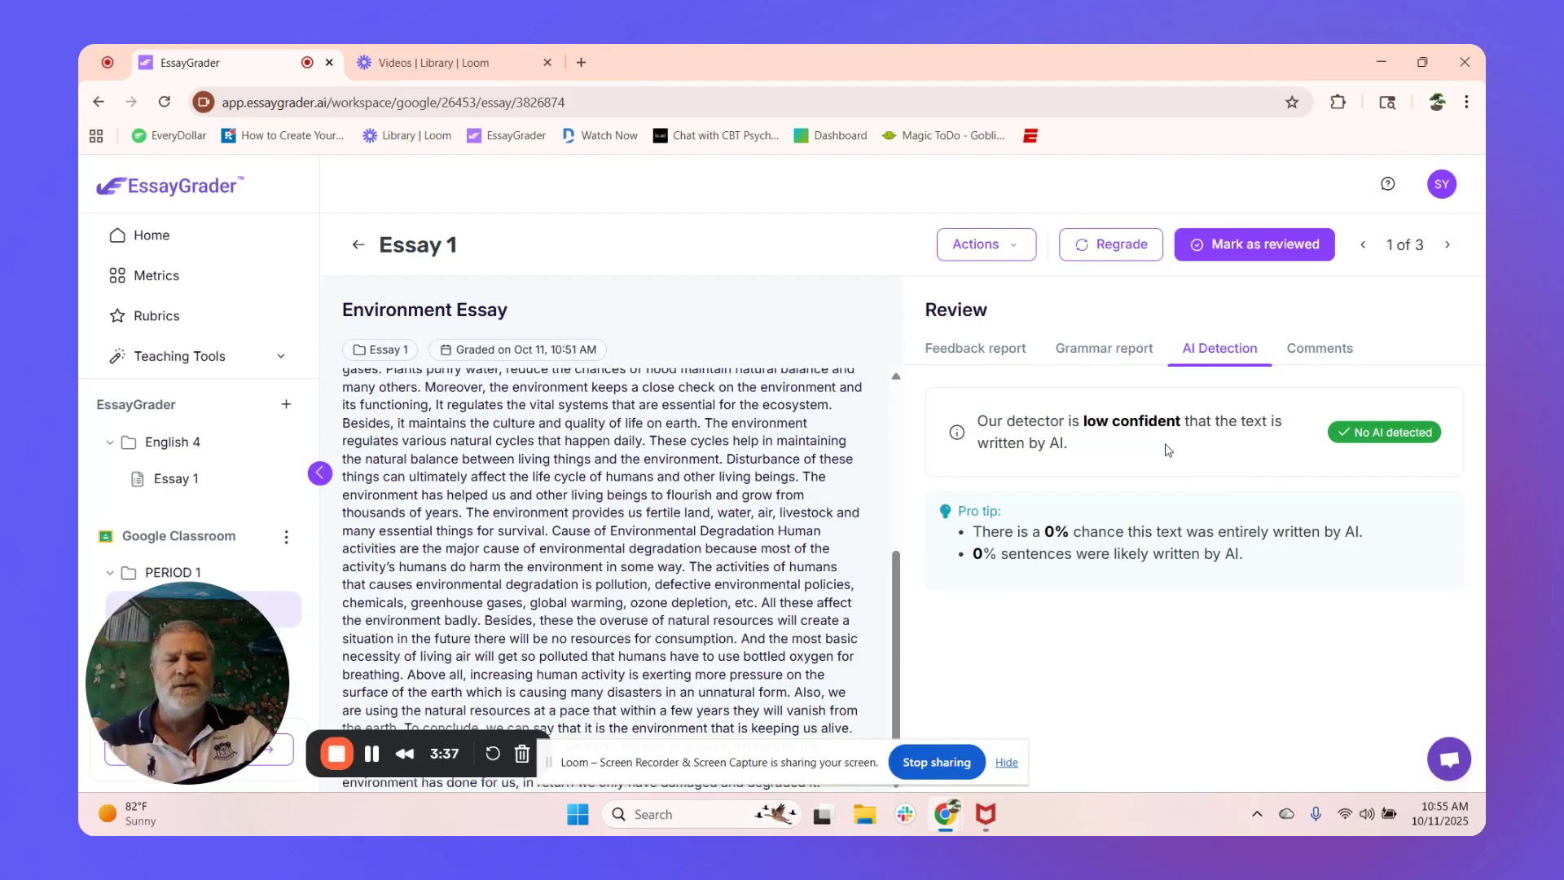
{"action": "left_click", "coordinate": [1010, 371]}
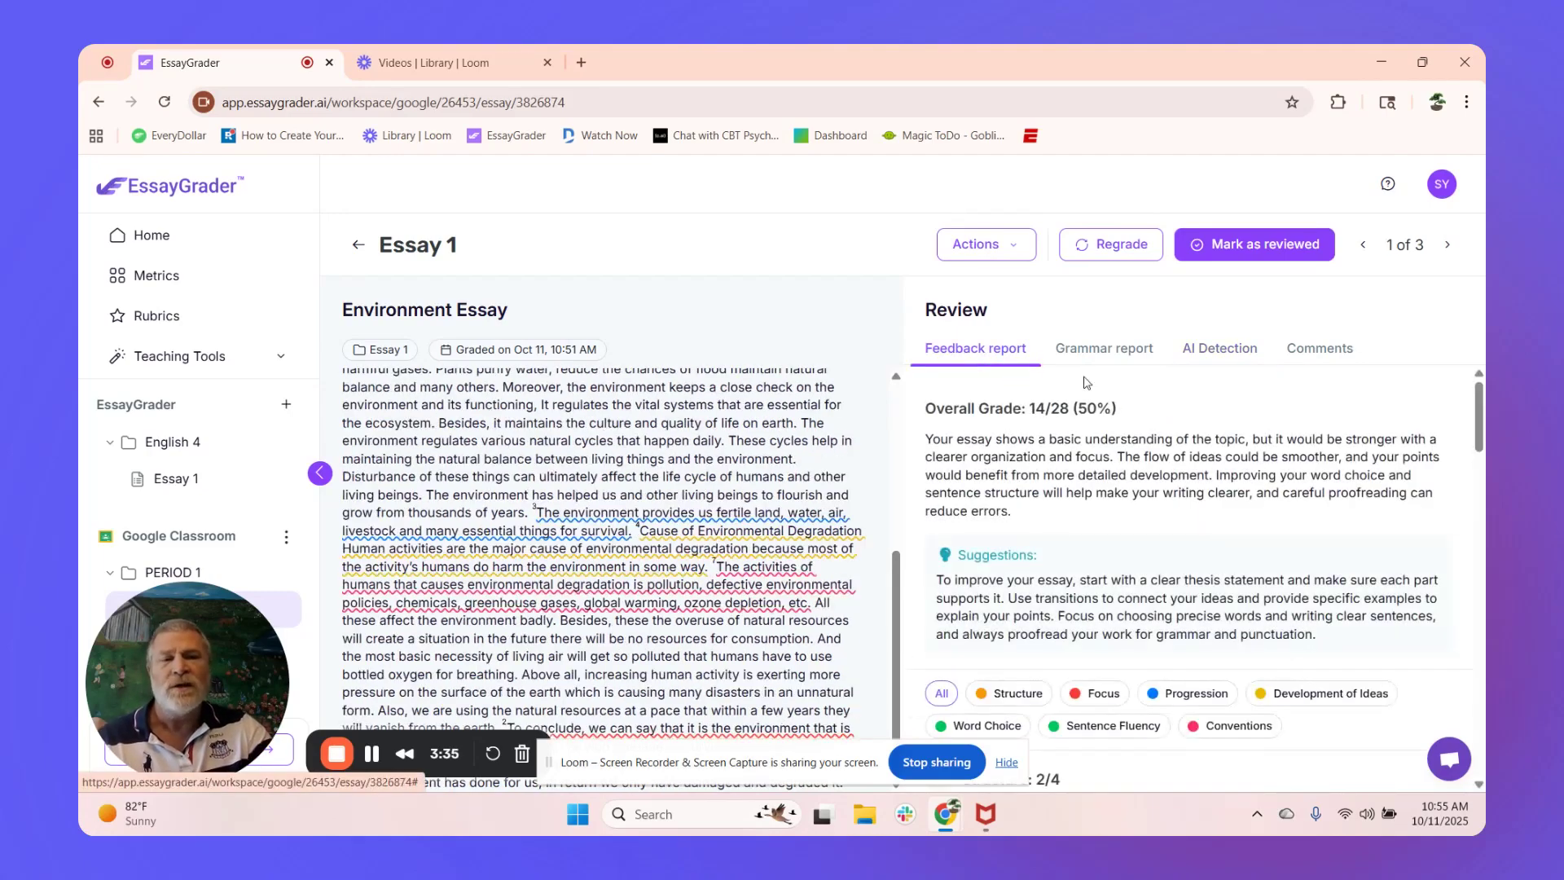
{"action": "left_click", "coordinate": [1274, 254]}
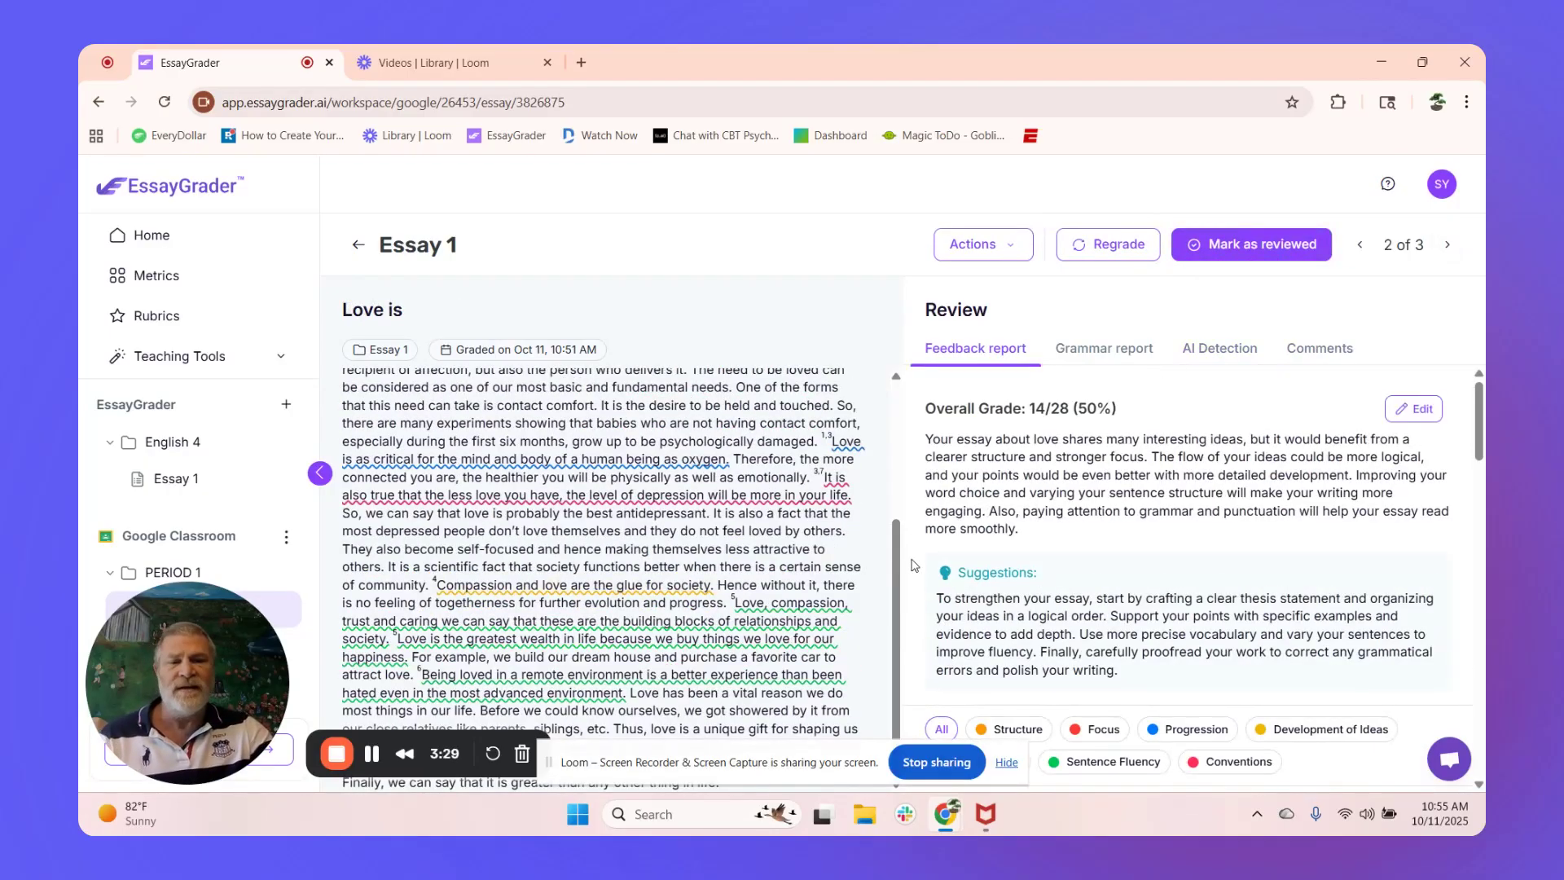
Check the AI detection results of the Love is and McCarthy essays and mark both as reviewed.
{"action": "left_click", "coordinate": [1215, 350]}
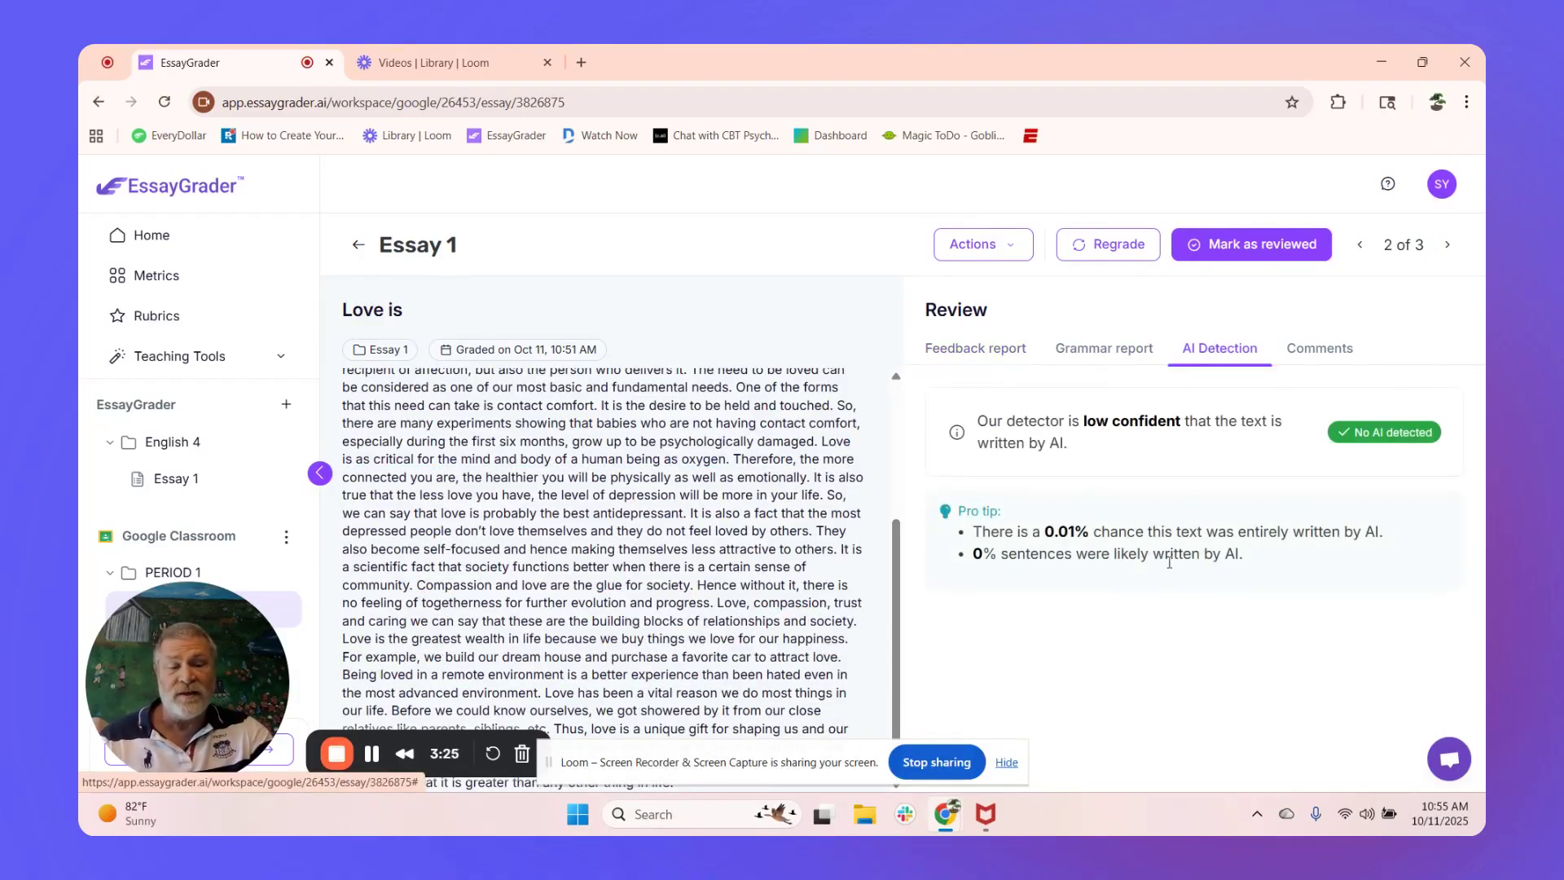
{"action": "left_click", "coordinate": [1237, 257]}
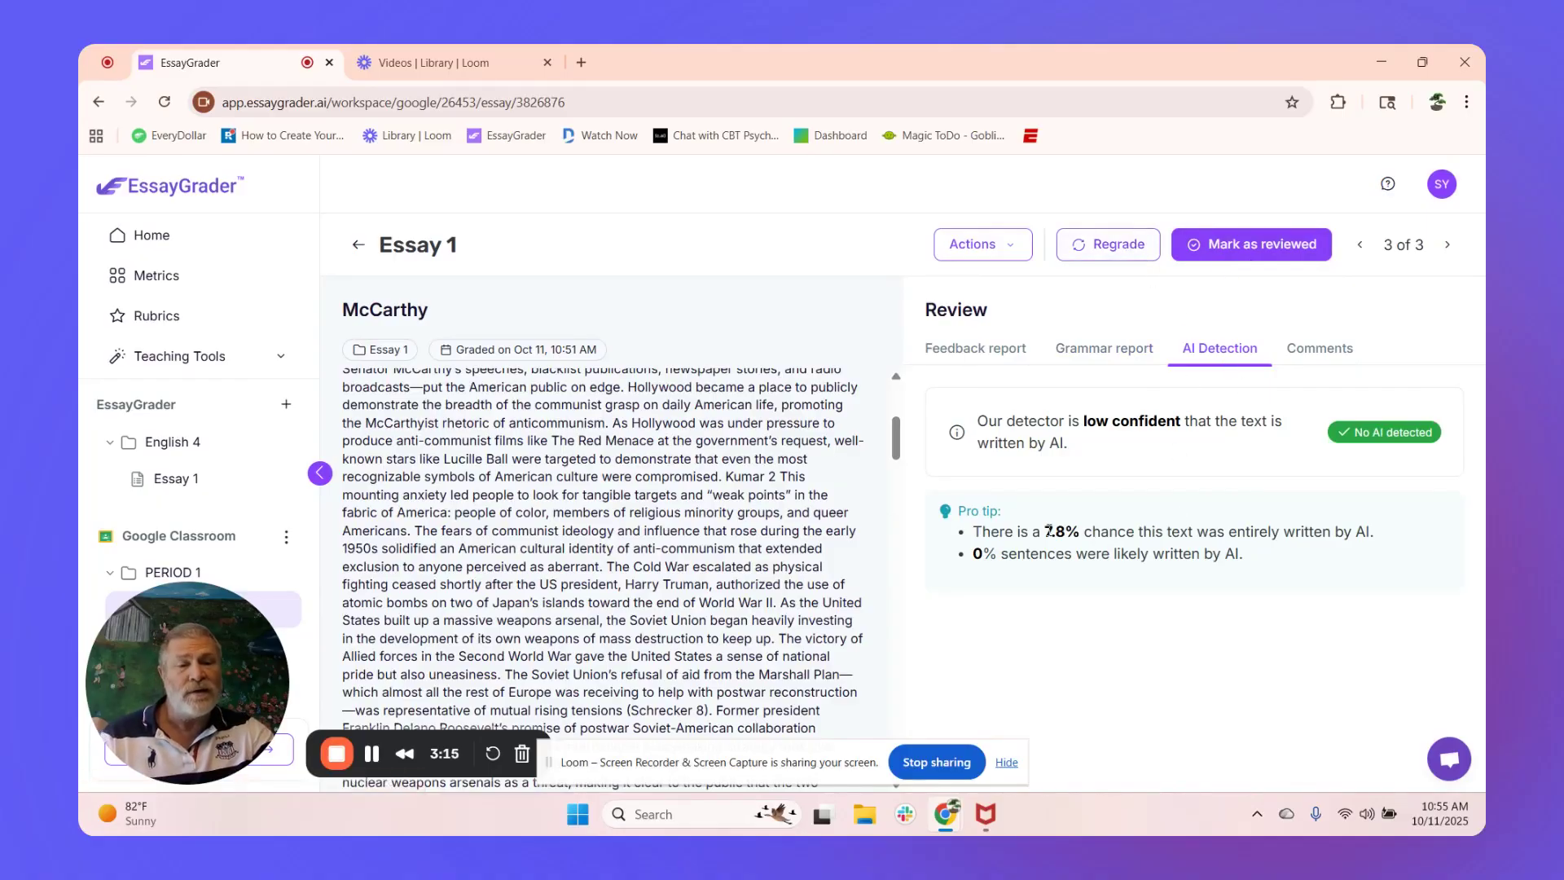
{"action": "left_click_drag", "start_coordinate": [1047, 531], "coordinate": [1081, 533]}
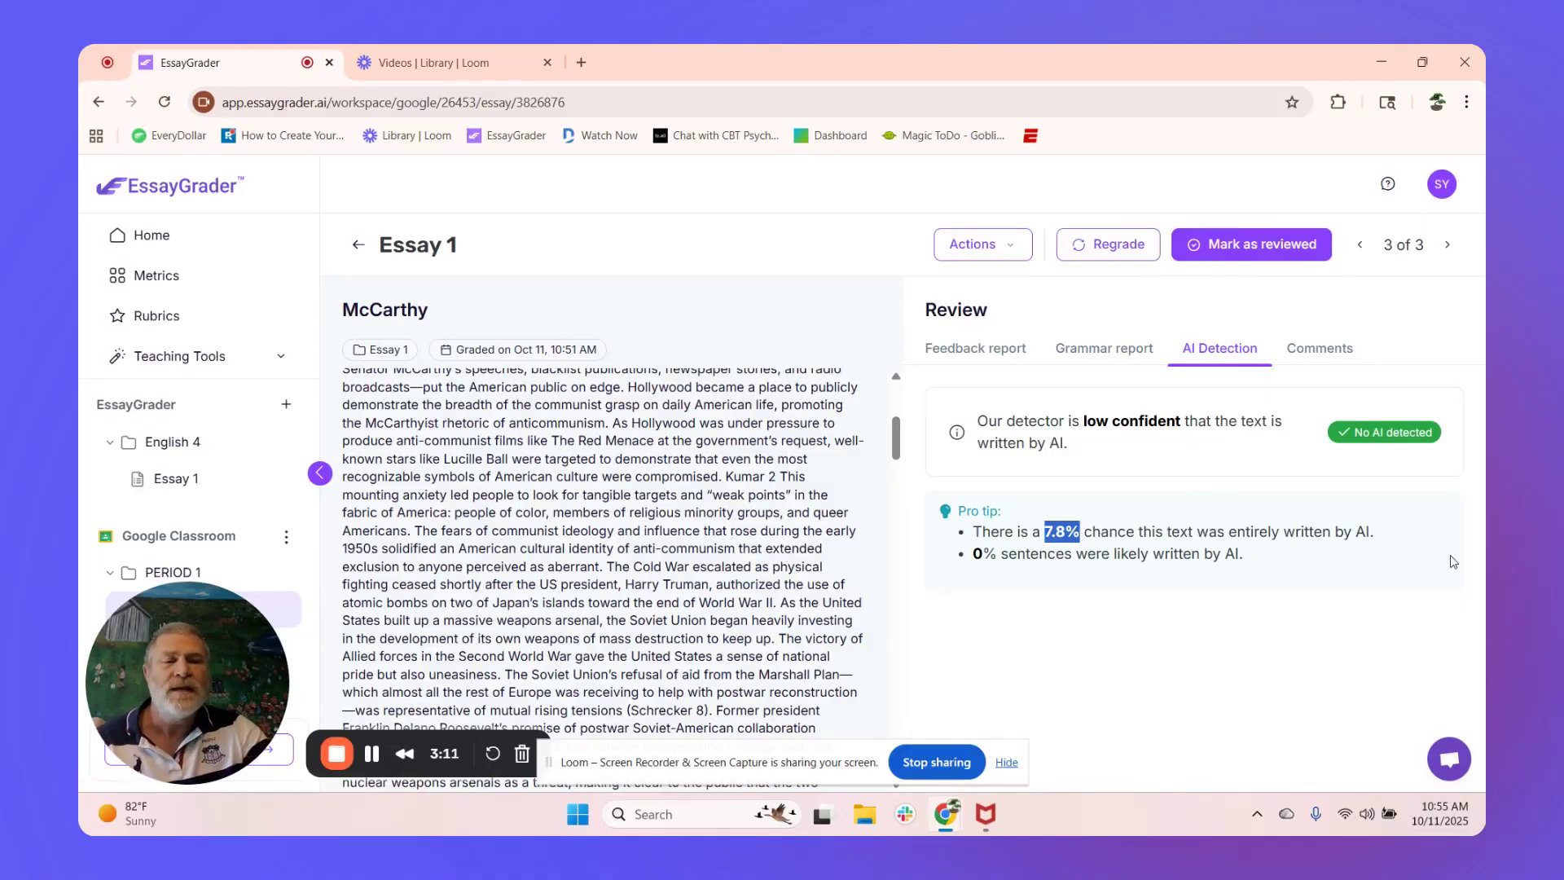
{"action": "left_click", "coordinate": [1263, 244]}
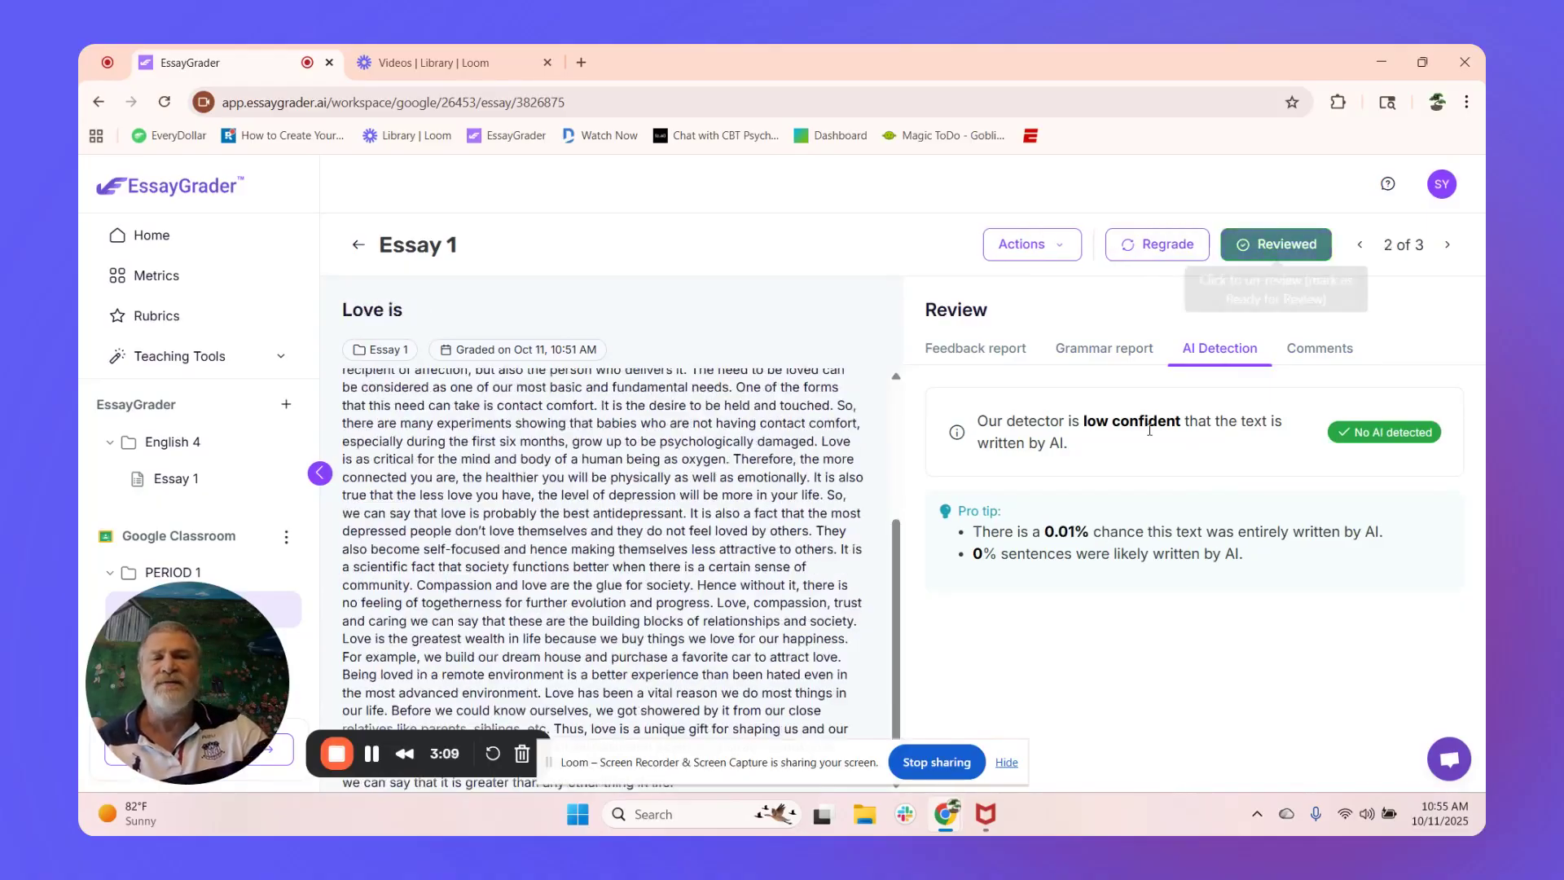
Export all three Essay 1 submissions in PERIOD 1 to Google Classroom with annotations, comments, feedback and grammar reports, and return to the home page.
{"action": "mouse_move", "coordinate": [106, 710]}
{"action": "left_click", "coordinate": [156, 573]}
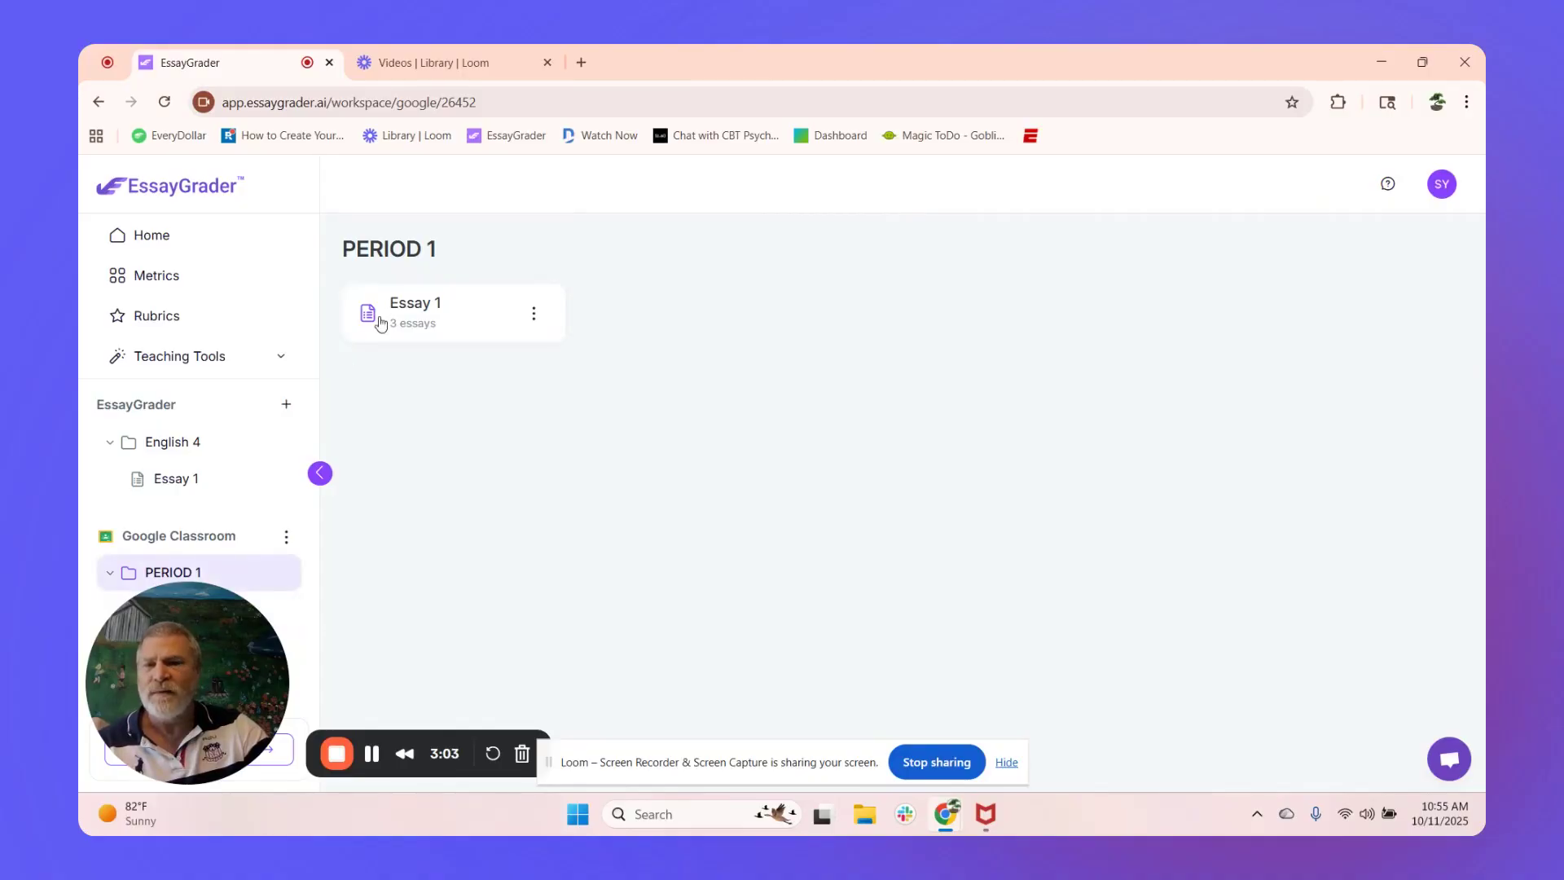
{"action": "left_click", "coordinate": [383, 318]}
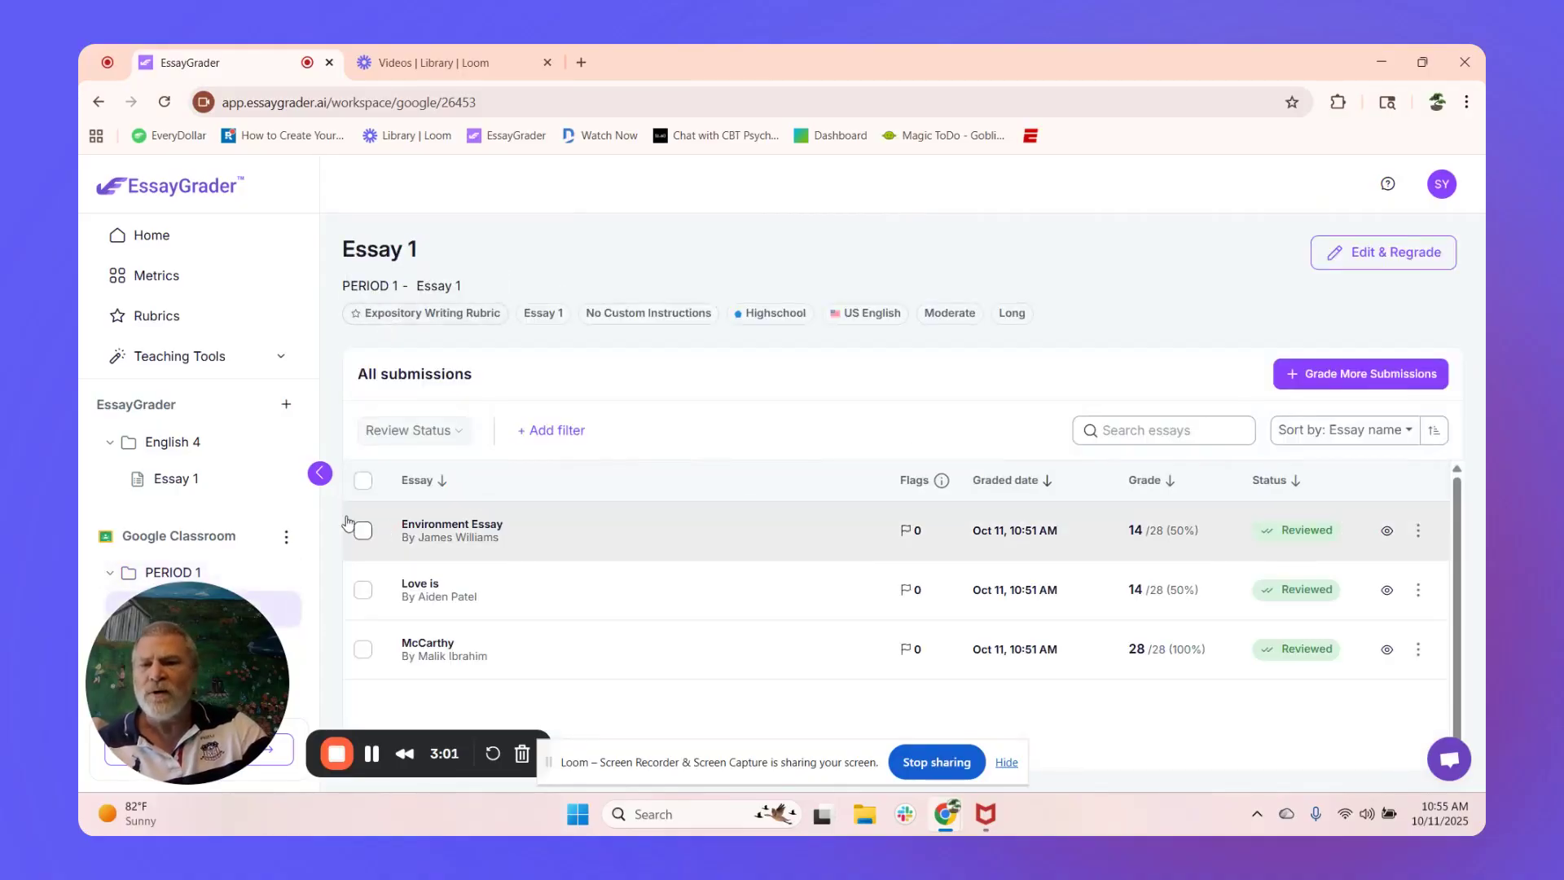
{"action": "left_click", "coordinate": [359, 482]}
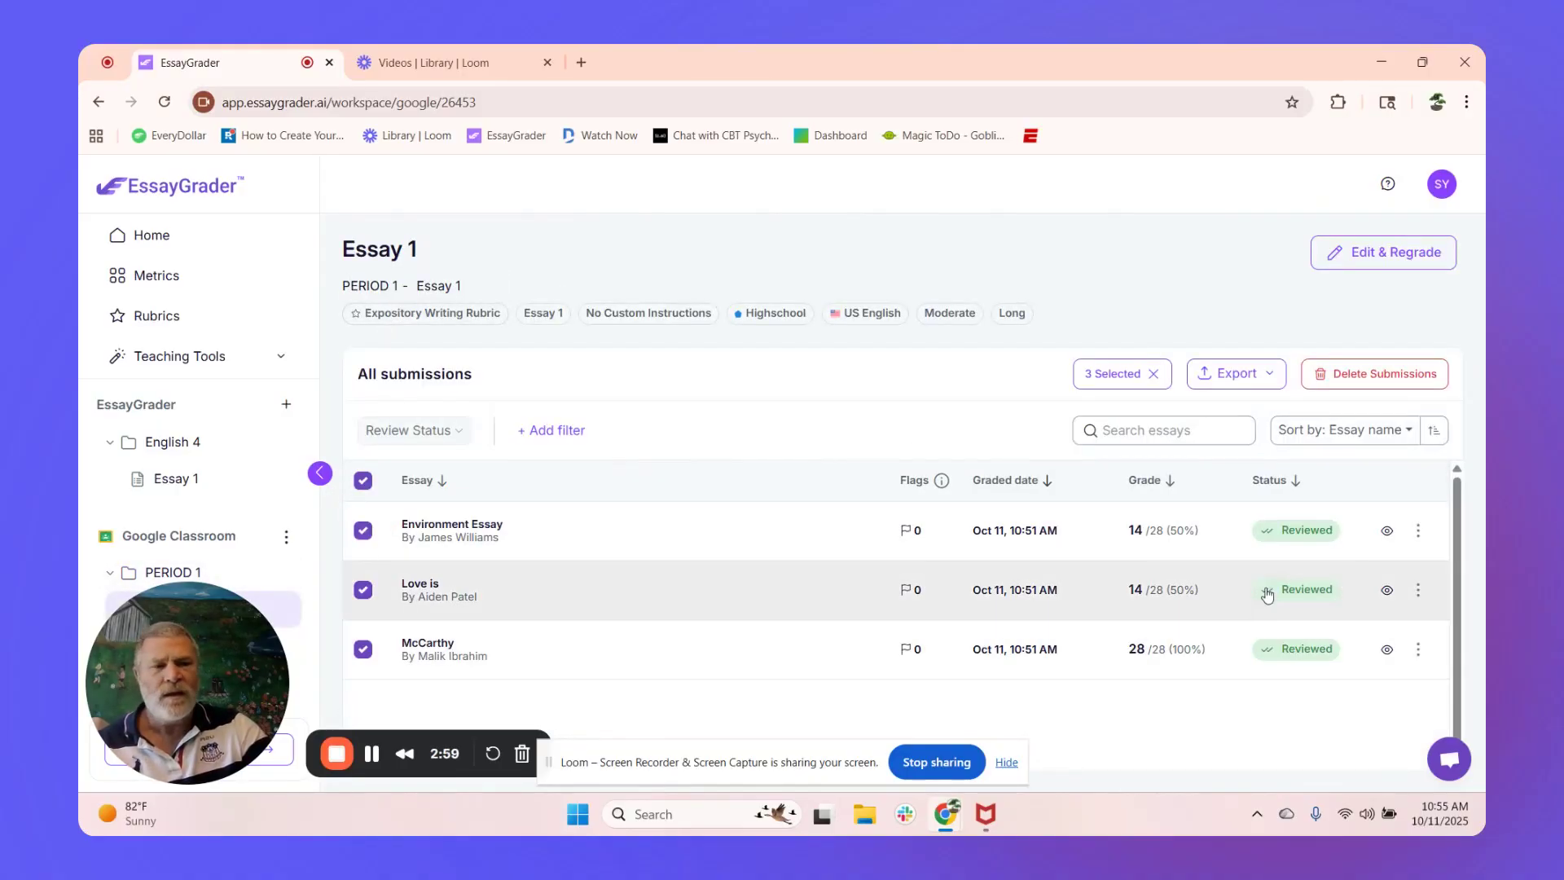
{"action": "left_click", "coordinate": [1261, 376]}
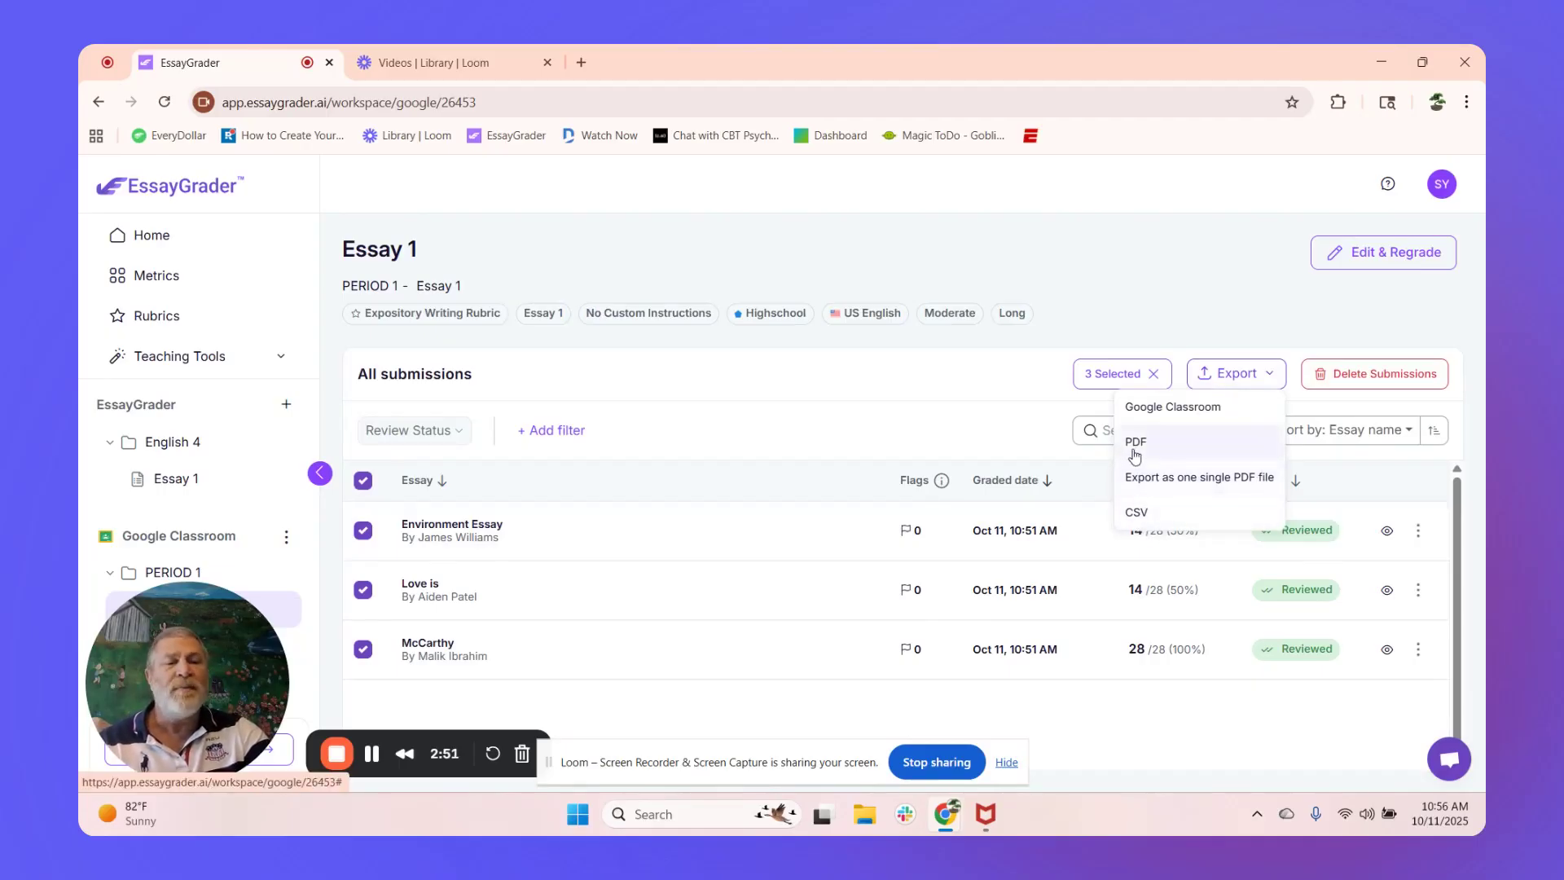
{"action": "left_click", "coordinate": [1172, 420]}
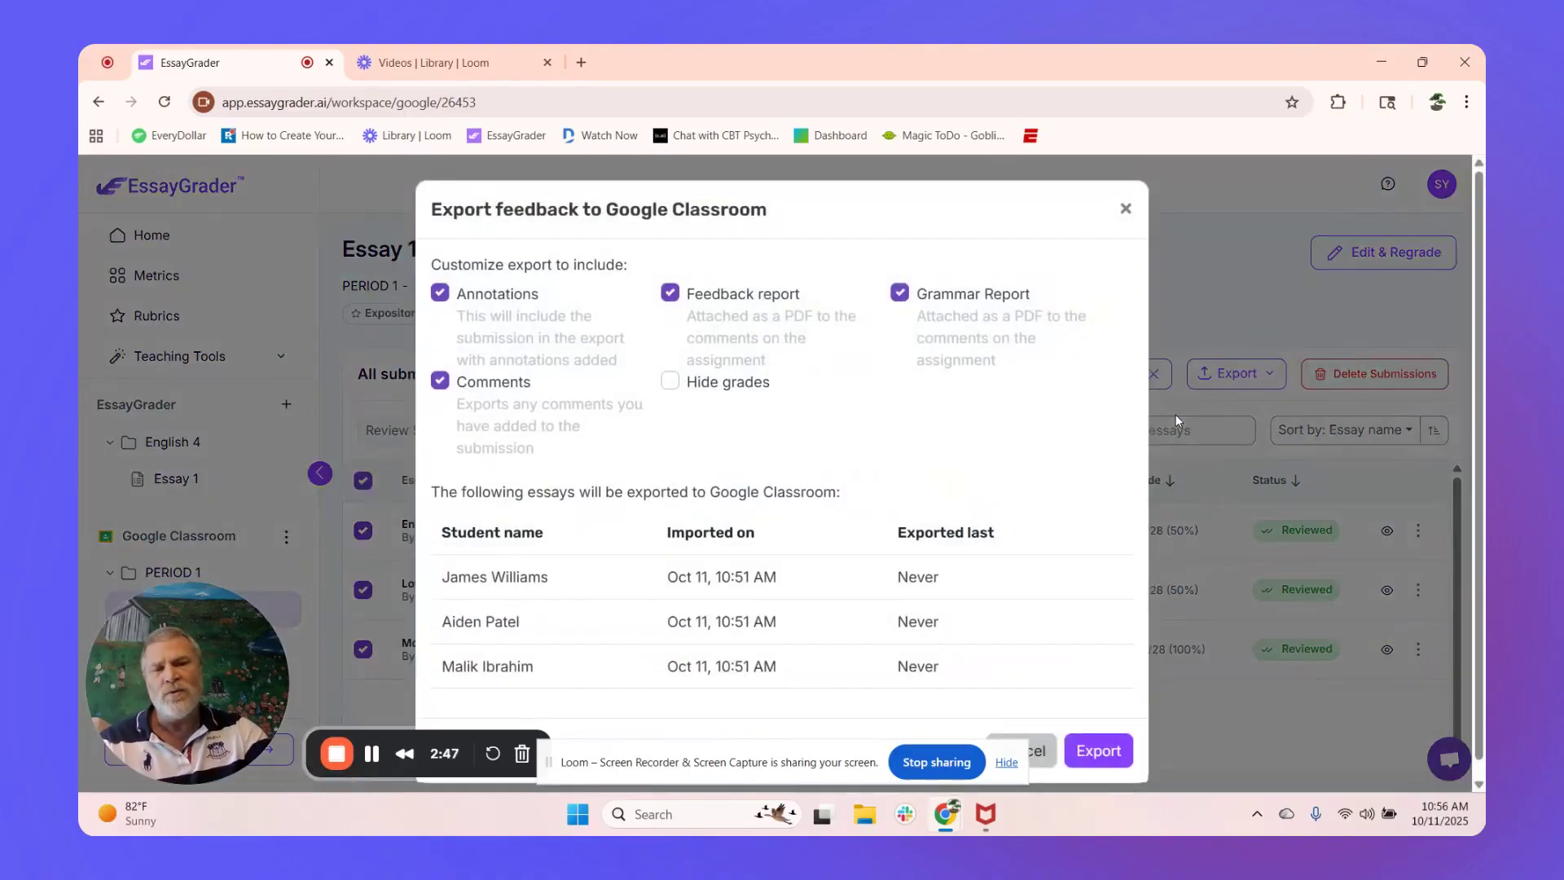
{"action": "left_click", "coordinate": [1095, 764]}
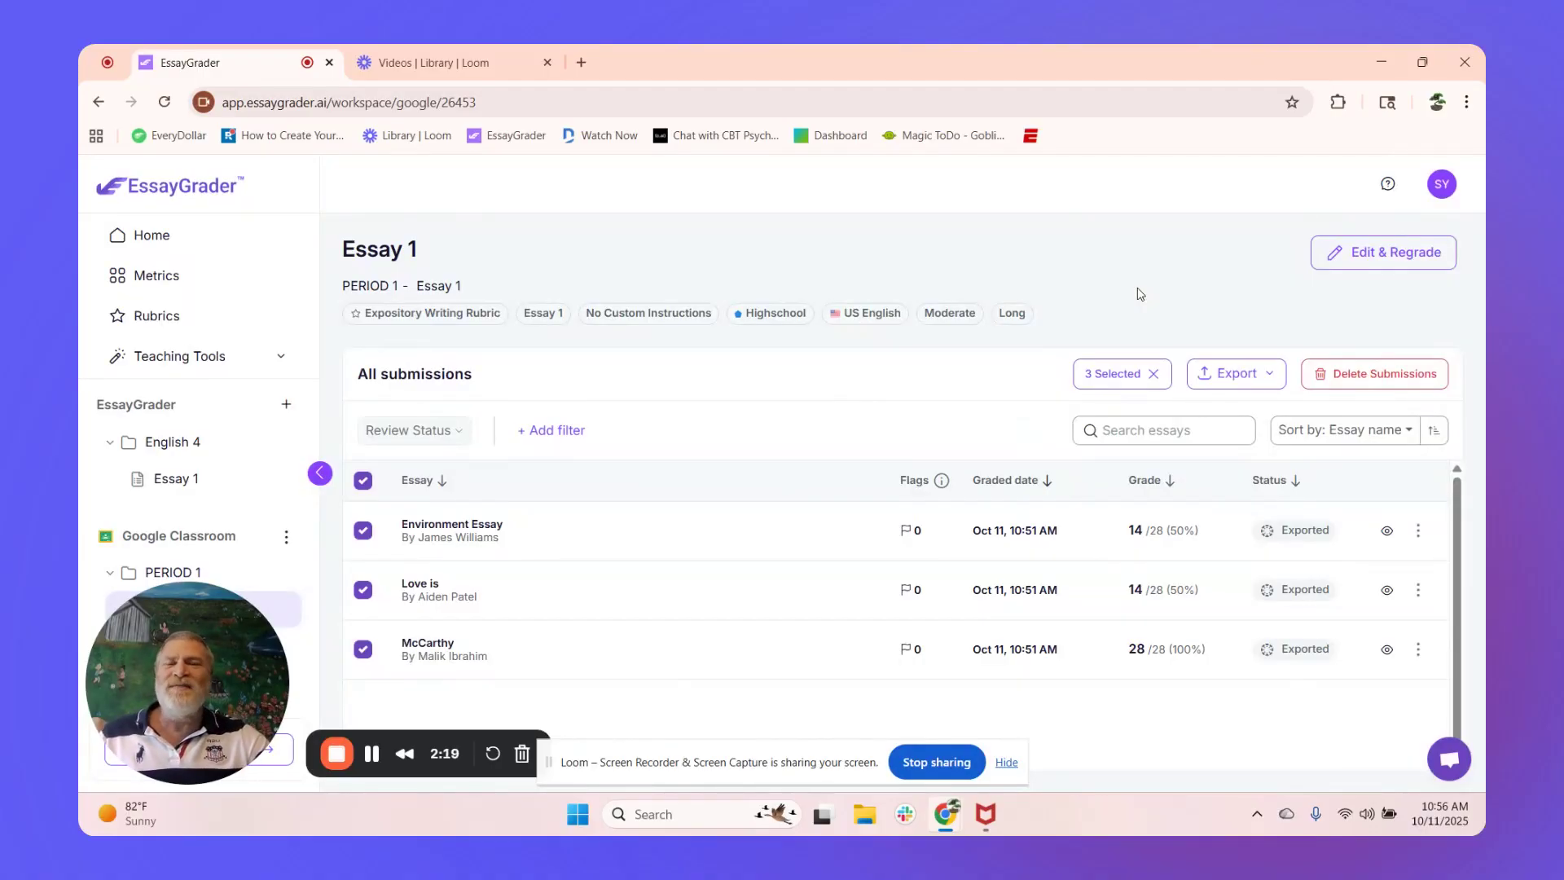
{"action": "left_click", "coordinate": [206, 191]}
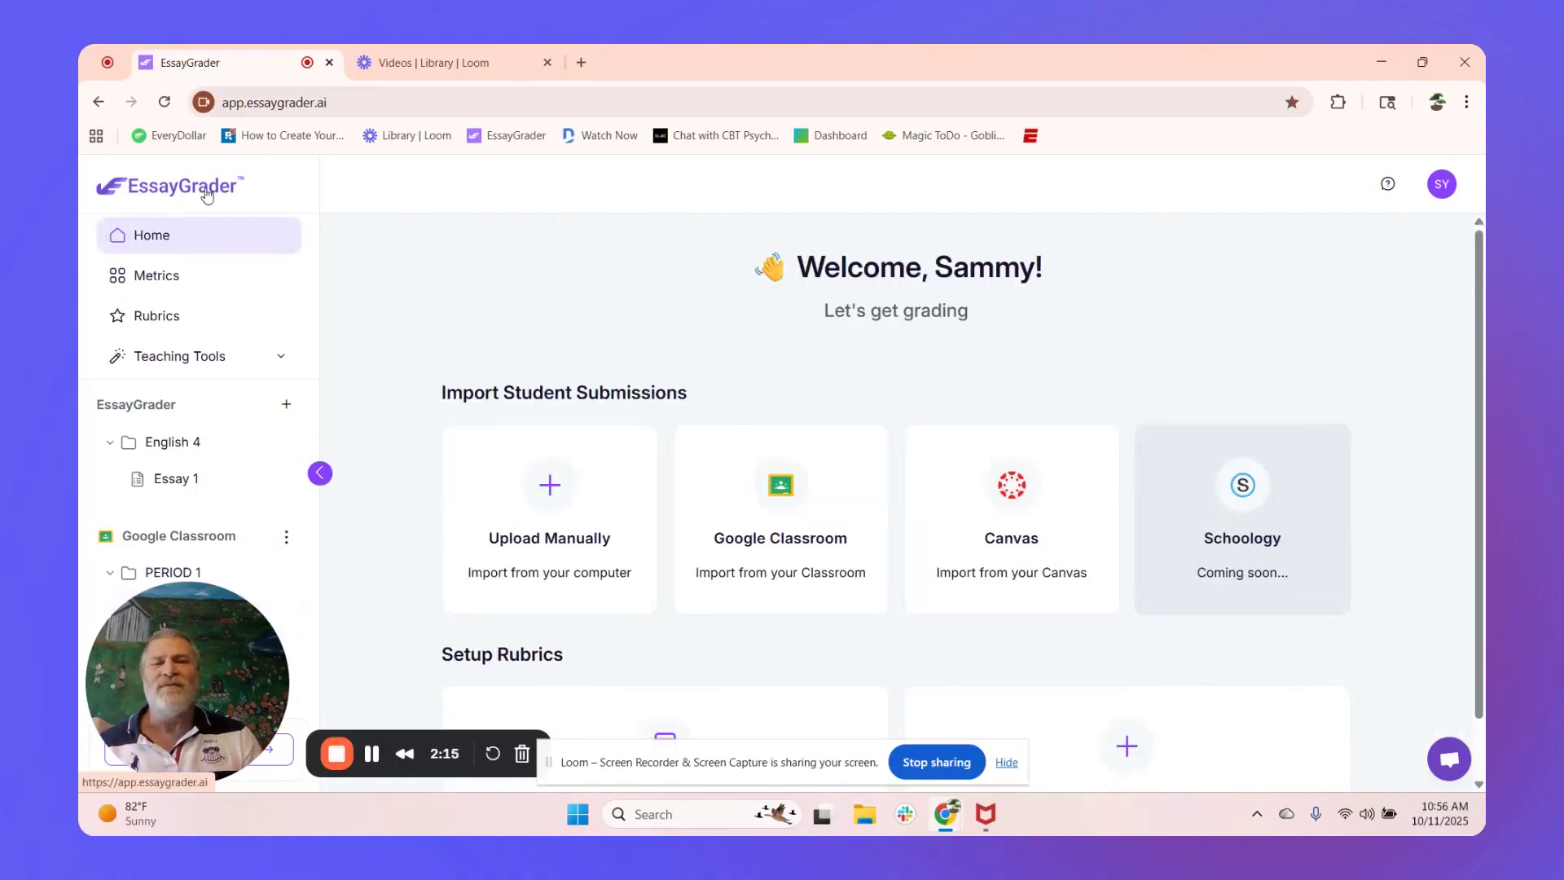